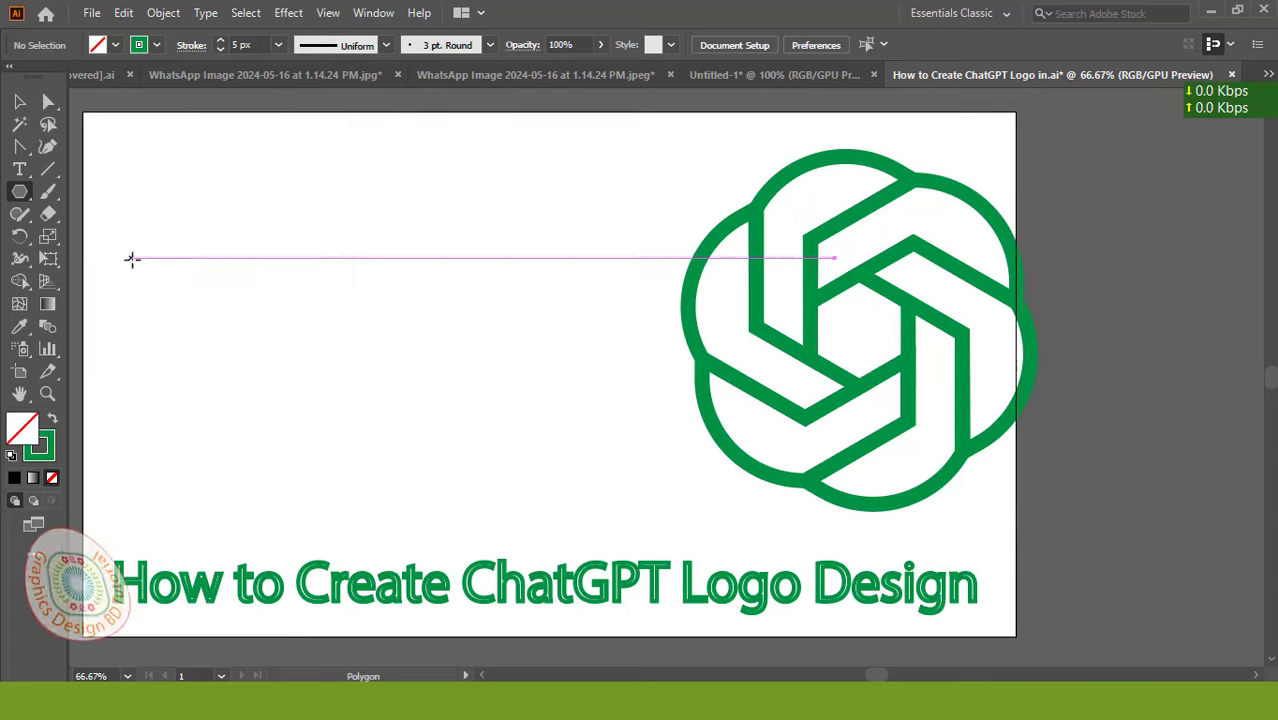
# Place a rough hexagon, rotate it and add an offset hexagon around it.
pyautogui.click(270, 257)
pyautogui.click(294, 271)
pyautogui.click(846, 44)
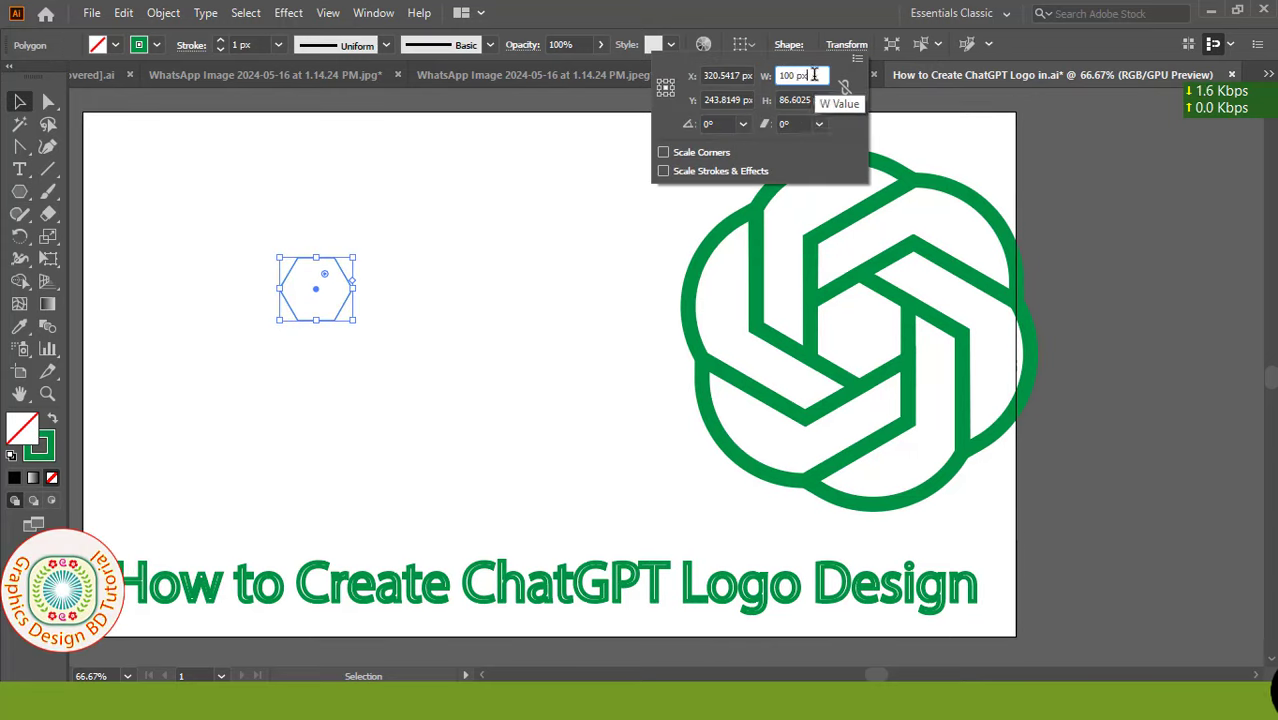
pyautogui.doubleClick(19, 236)
pyautogui.press('Return')
pyautogui.press('v')
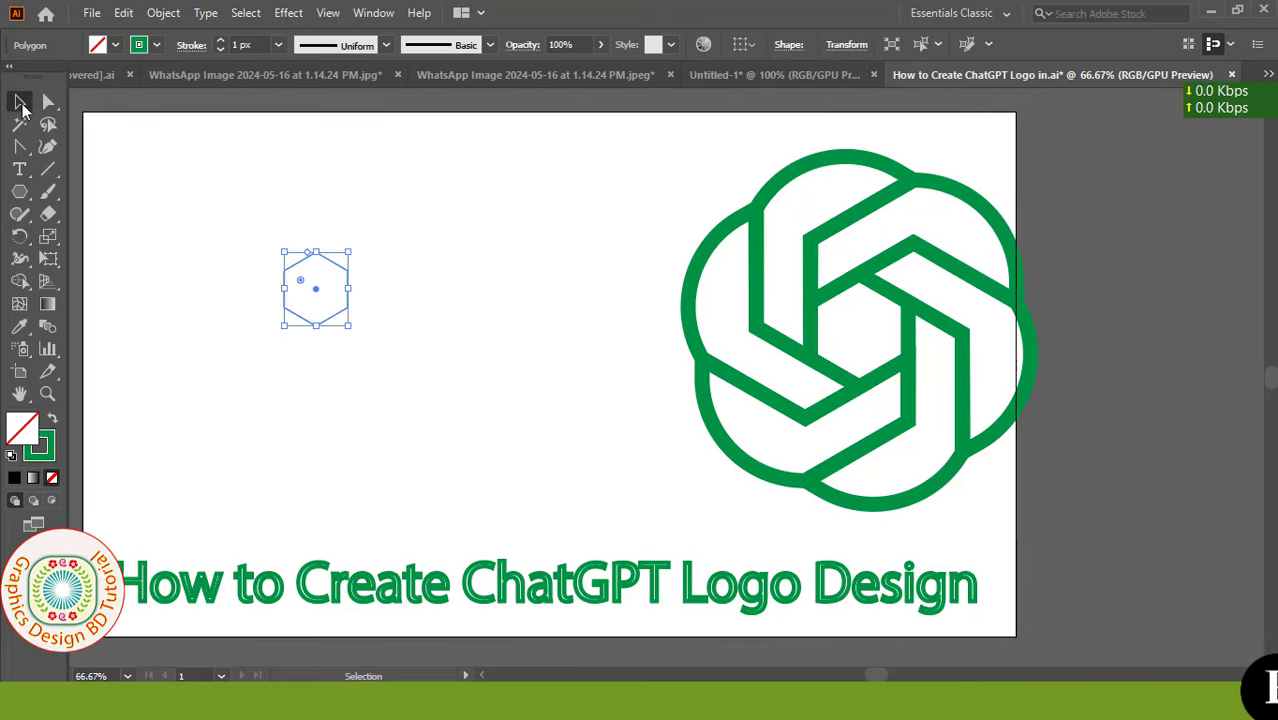
pyautogui.click(163, 12)
pyautogui.click(650, 522)
pyautogui.press('Return')
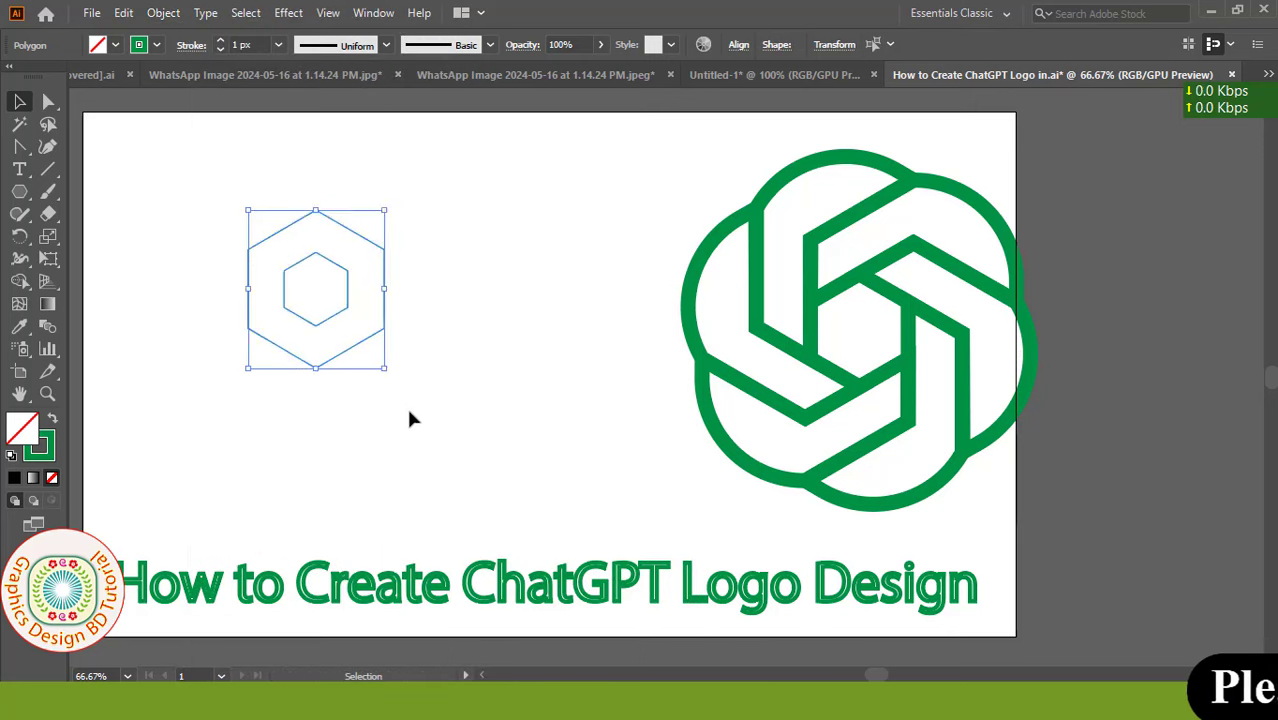
# Select both hexagons, zoom in, then select and clear the hexagon line pattern.
pyautogui.click(406, 405)
pyautogui.moveTo(458, 401); pyautogui.dragTo(157, 112)
pyautogui.hotkey('ctrl', '1')
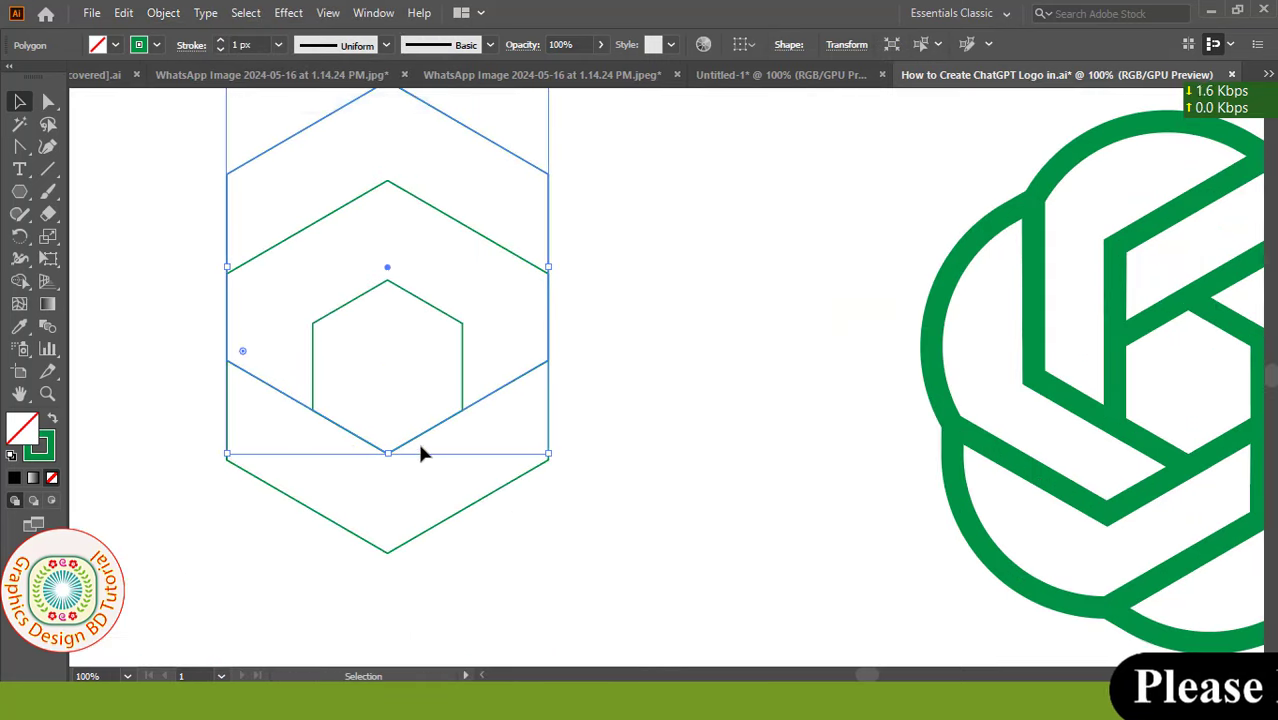
pyautogui.moveTo(228, 366); pyautogui.dragTo(756, 444)
pyautogui.press('a')
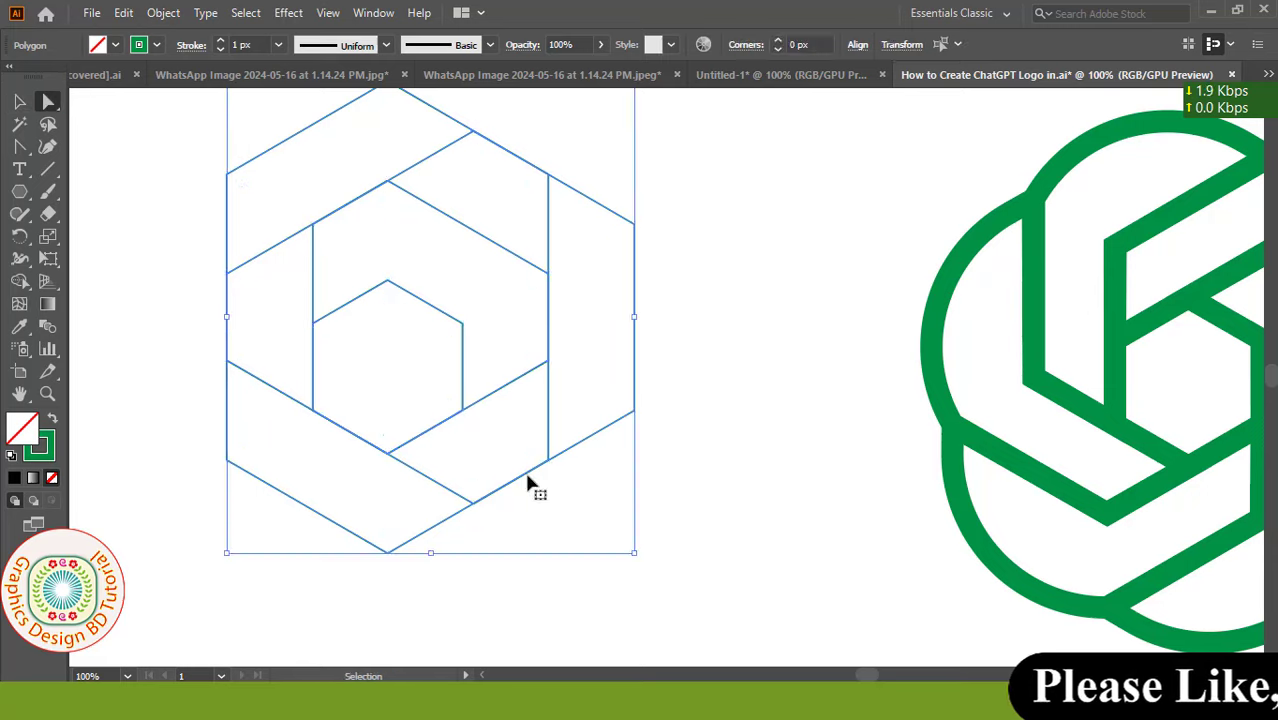
pyautogui.scroll(5, 528, 485)
pyautogui.scroll(-3, 570, 436)
pyautogui.click(410, 520)
# Select an anchor at a line junction, then select the whole hexagon pattern.
pyautogui.scroll(-2, 410, 520)
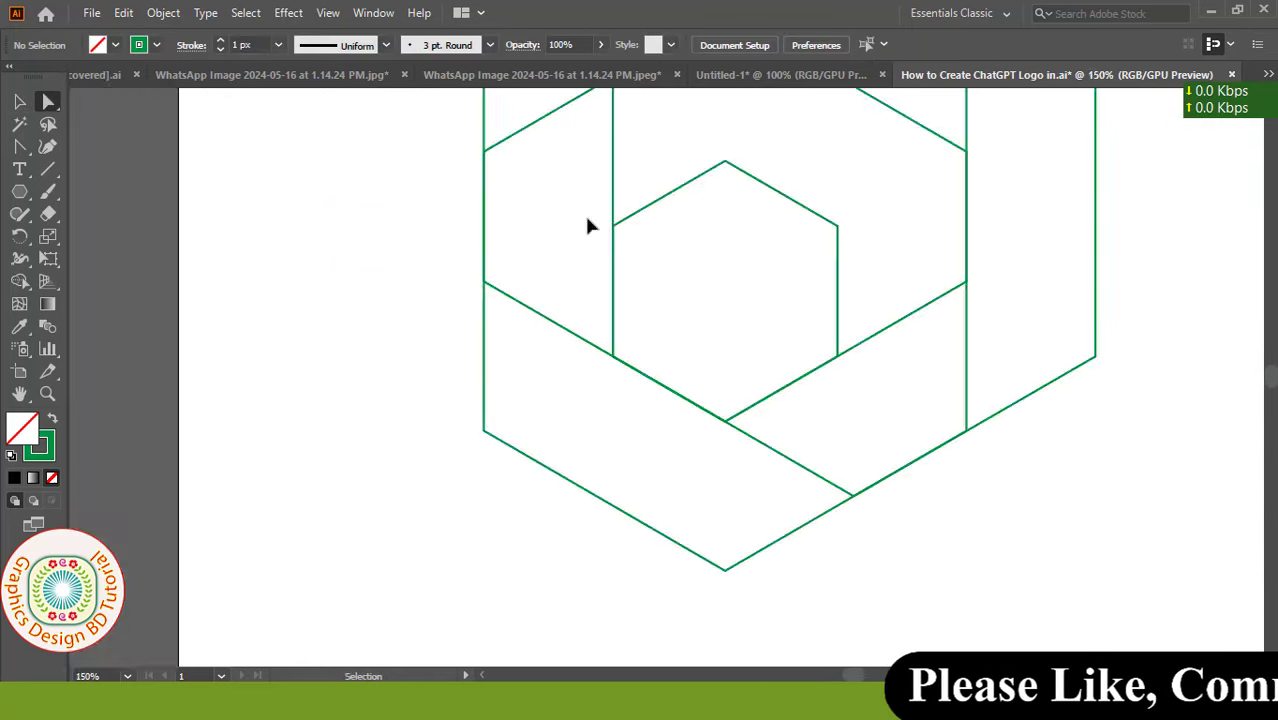
pyautogui.scroll(3, 588, 222)
pyautogui.click(639, 365)
pyautogui.scroll(3, 650, 374)
pyautogui.scroll(2, 650, 374)
pyautogui.scroll(-2, 751, 393)
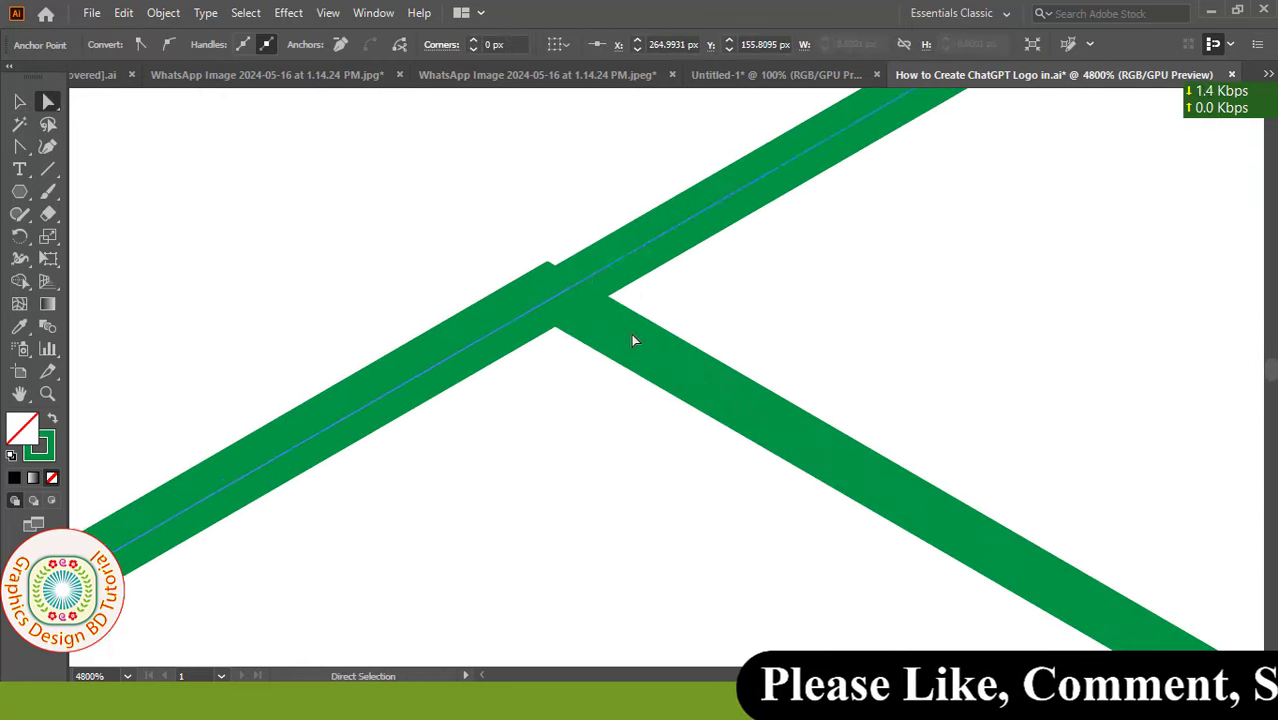
pyautogui.scroll(-2, 656, 382)
pyautogui.scroll(-1, 656, 553)
pyautogui.scroll(-5, 790, 471)
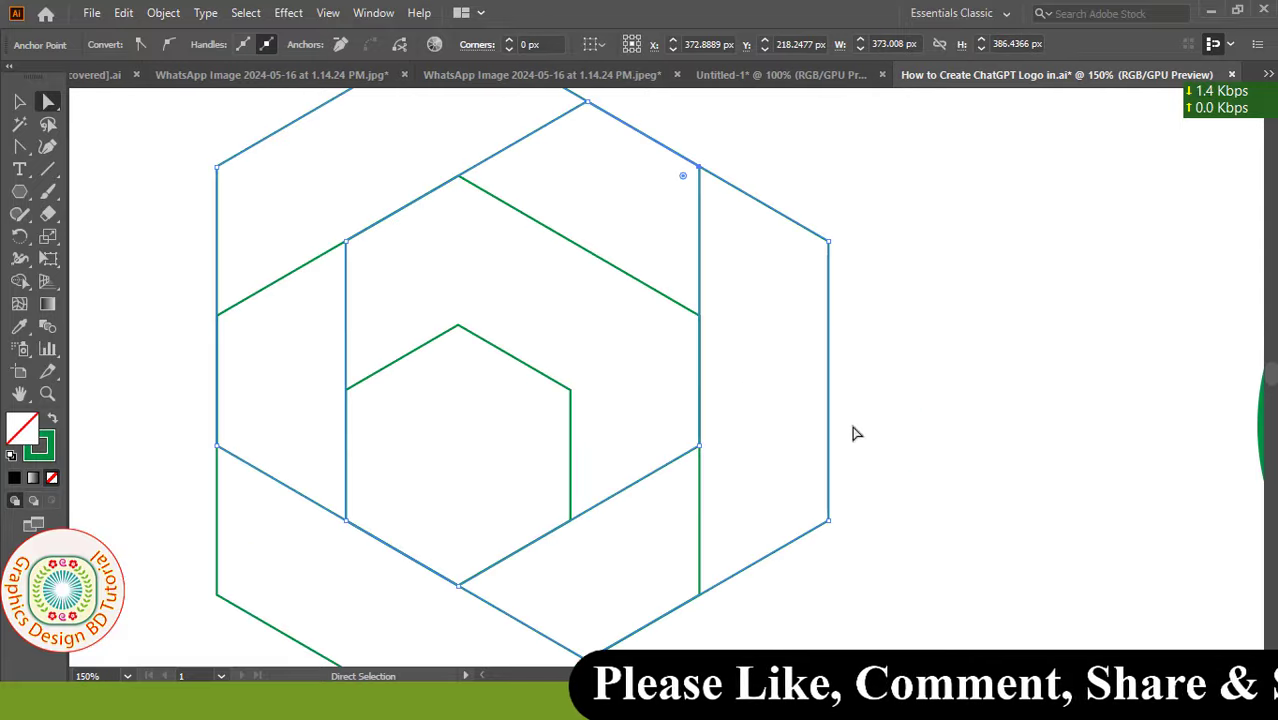
pyautogui.scroll(-2, 853, 431)
pyautogui.moveTo(793, 605); pyautogui.dragTo(297, 499)
# Bend the L piece's top edge into an arc and select the curved piece.
pyautogui.hotkey('shift', 'm')
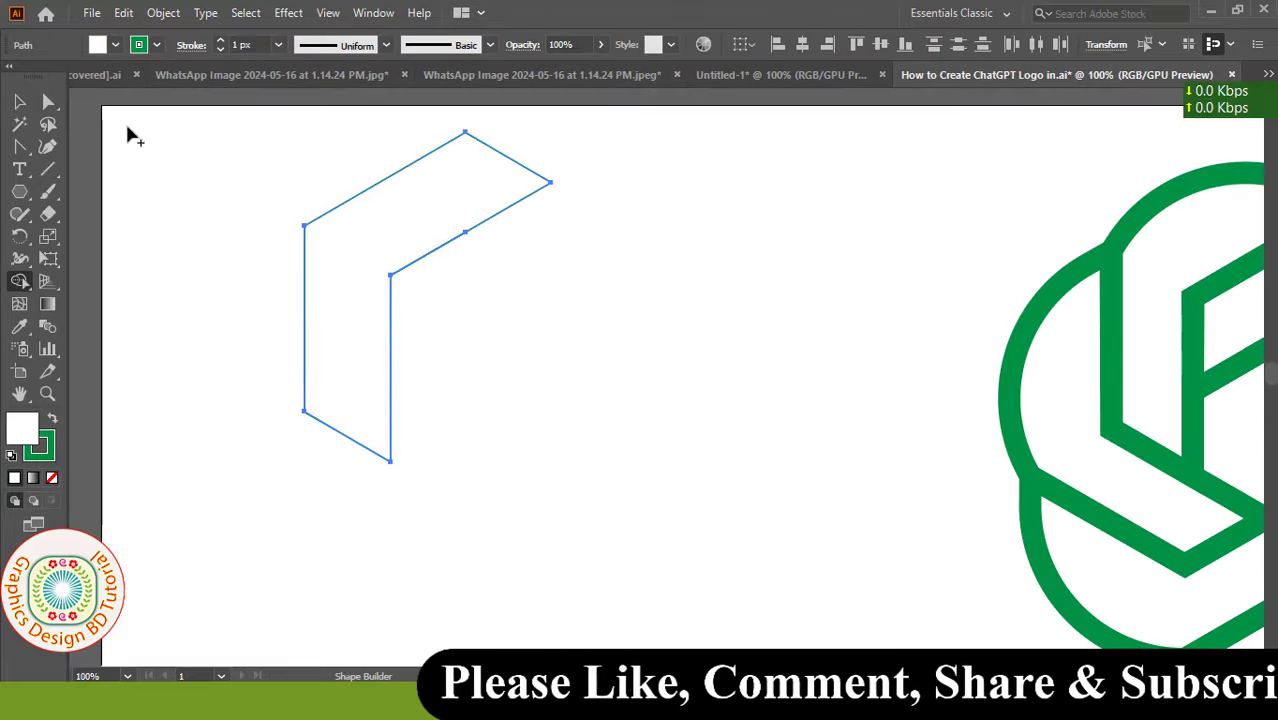
pyautogui.moveTo(358, 260); pyautogui.dragTo(420, 202)
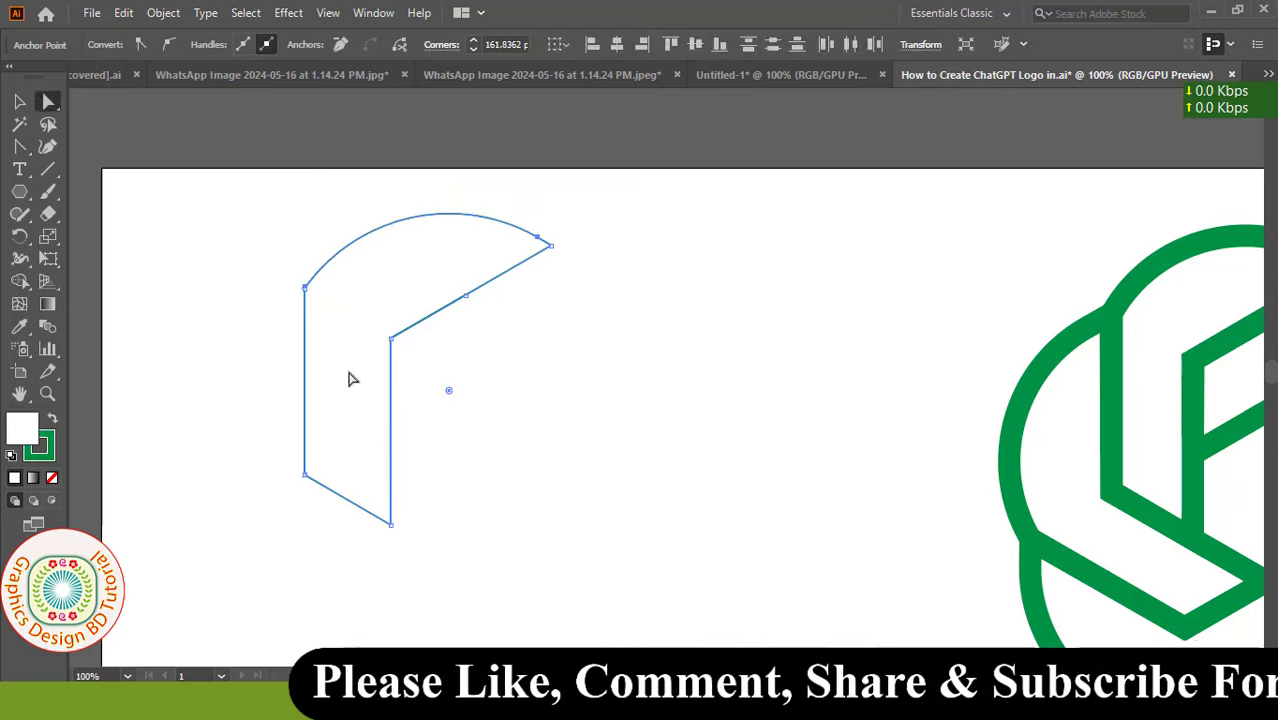
pyautogui.hotkey('ctrl', '0')
pyautogui.moveTo(337, 203); pyautogui.dragTo(414, 265)
# Apply a Transform effect with entries 5360/6, 50 and -92, nudging offsets to close the knot.
pyautogui.click(288, 12)
pyautogui.click(330, 56)
pyautogui.write('5360/6')
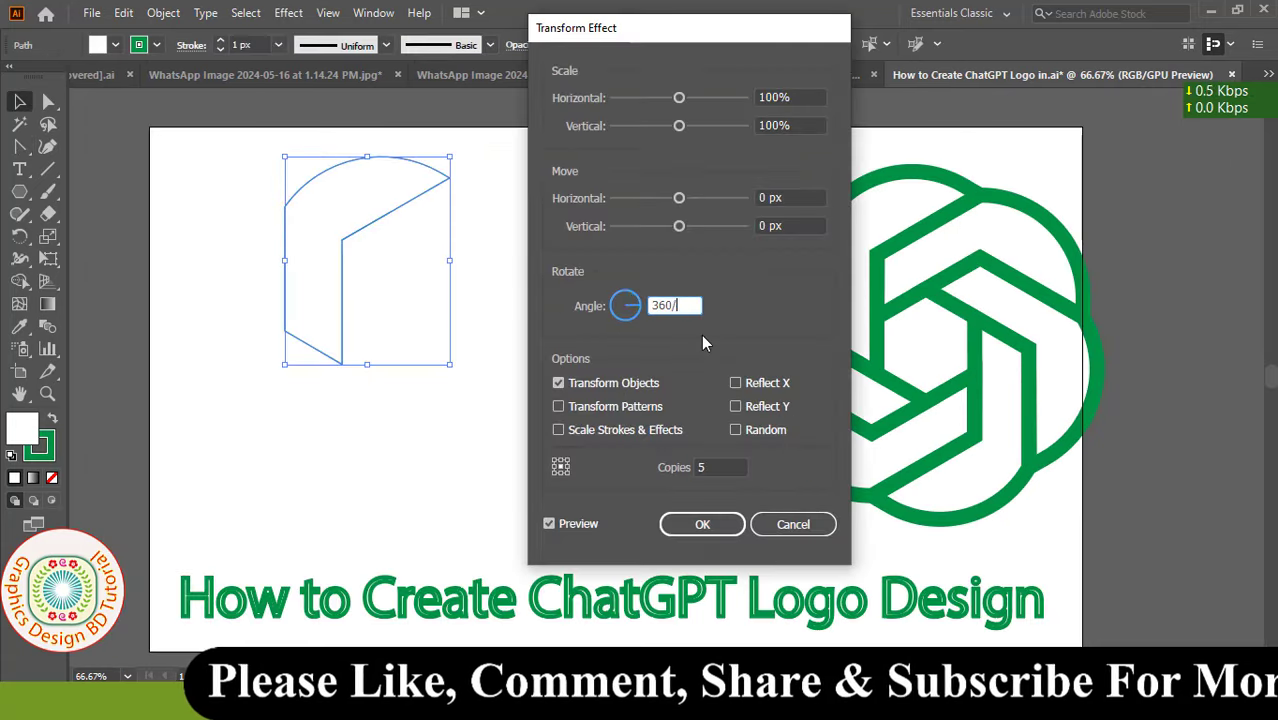
pyautogui.press('Tab')
pyautogui.write('50')
pyautogui.moveTo(687, 34); pyautogui.dragTo(831, 43)
pyautogui.write('-92')
pyautogui.hotkey('shift', 'Up')
pyautogui.hotkey('shift', 'Up')
pyautogui.press('Tab')
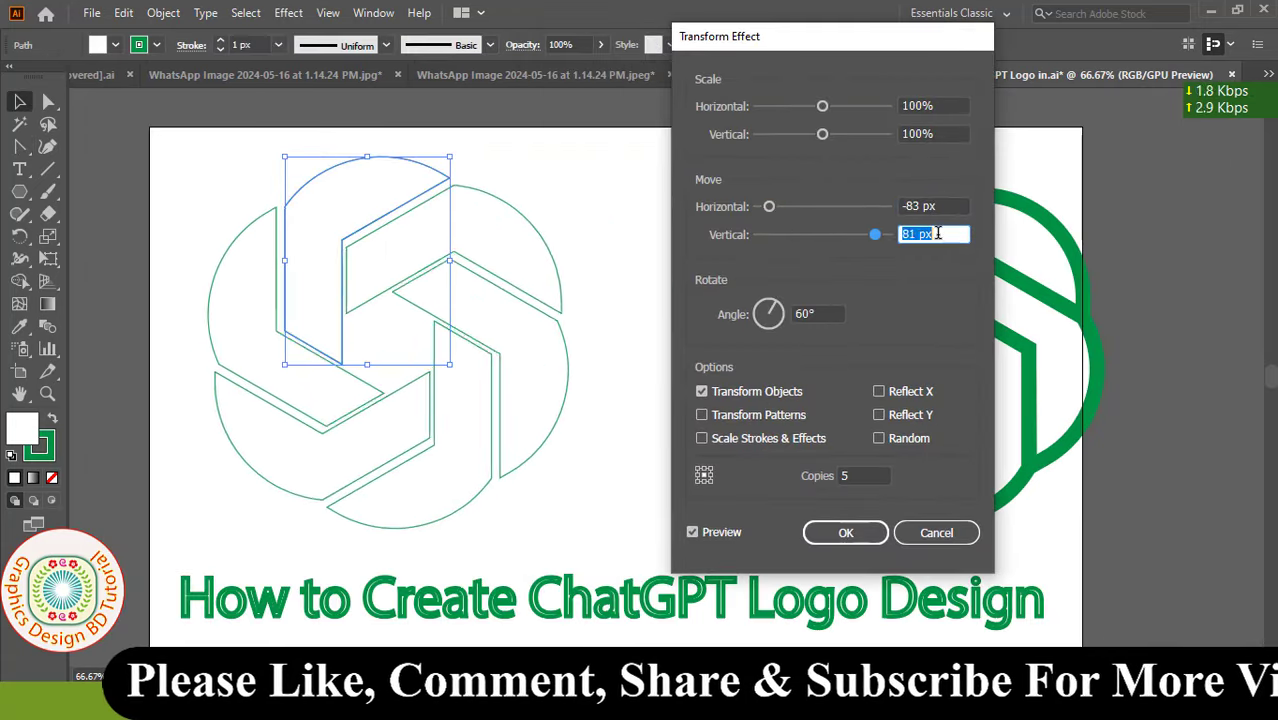
pyautogui.hotkey('shift', 'Up')
pyautogui.hotkey('shift', 'Up')
pyautogui.hotkey('shift', 'Up')
pyautogui.hotkey('shift', 'Tab')
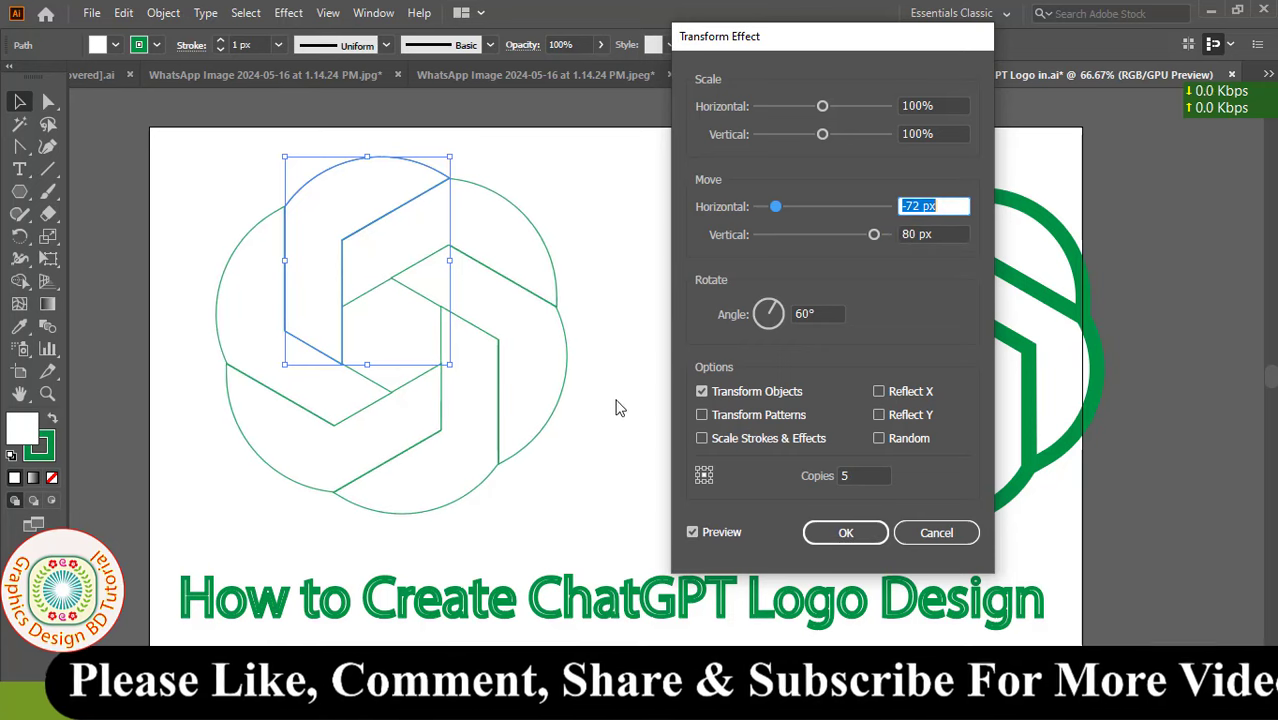
pyautogui.press('Return')
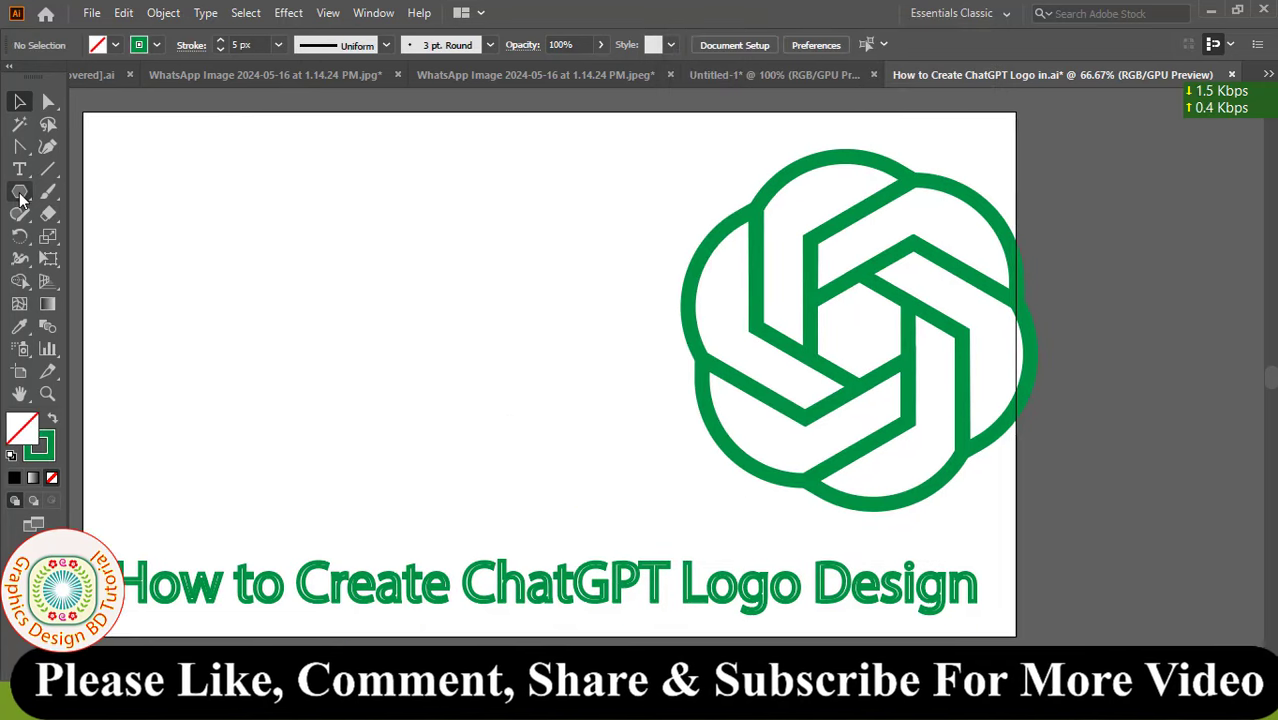
# Create a six-sided polygon with a 50 px radius on the artboard's left side.
pyautogui.click(20, 195)
pyautogui.click(108, 259)
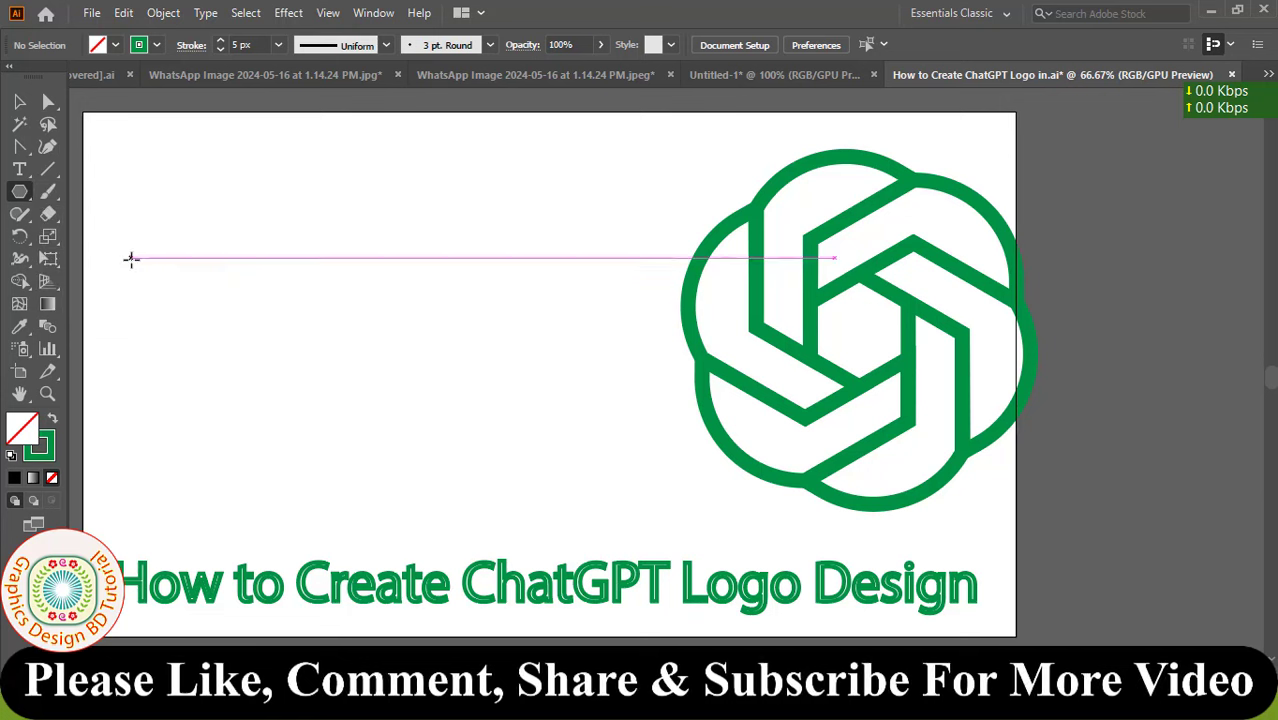
pyautogui.click(269, 257)
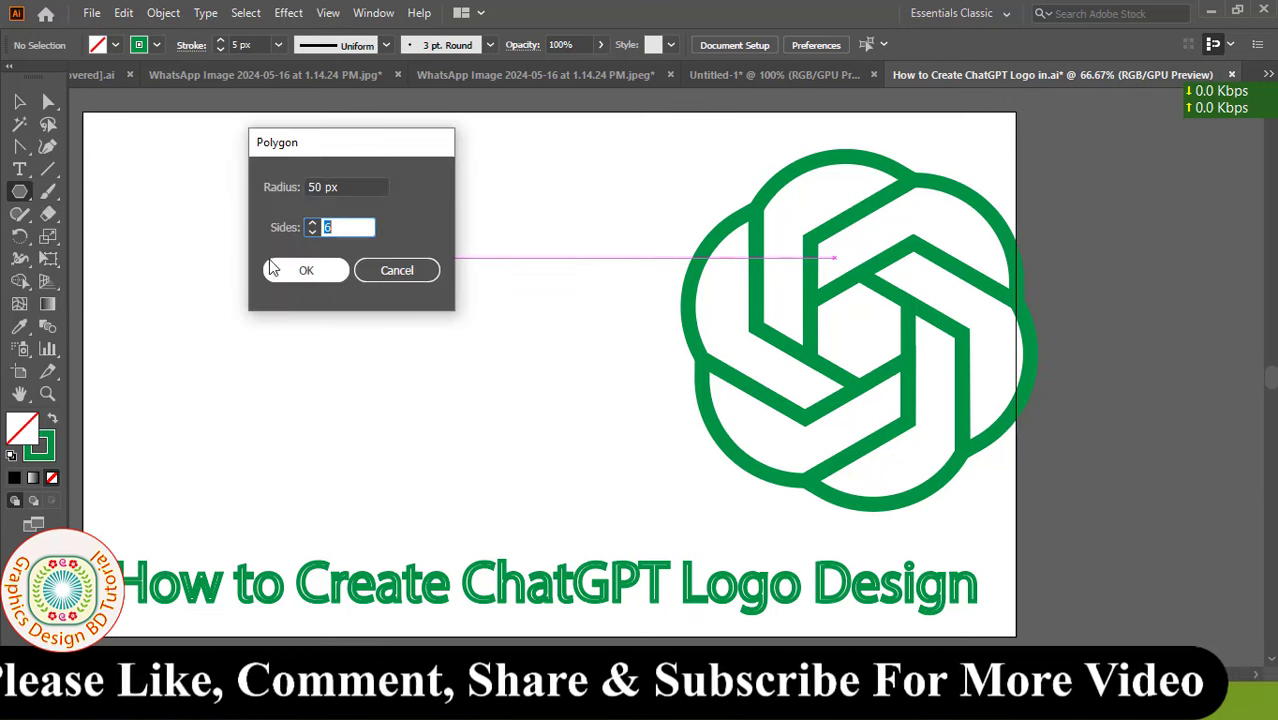
pyautogui.click(348, 188)
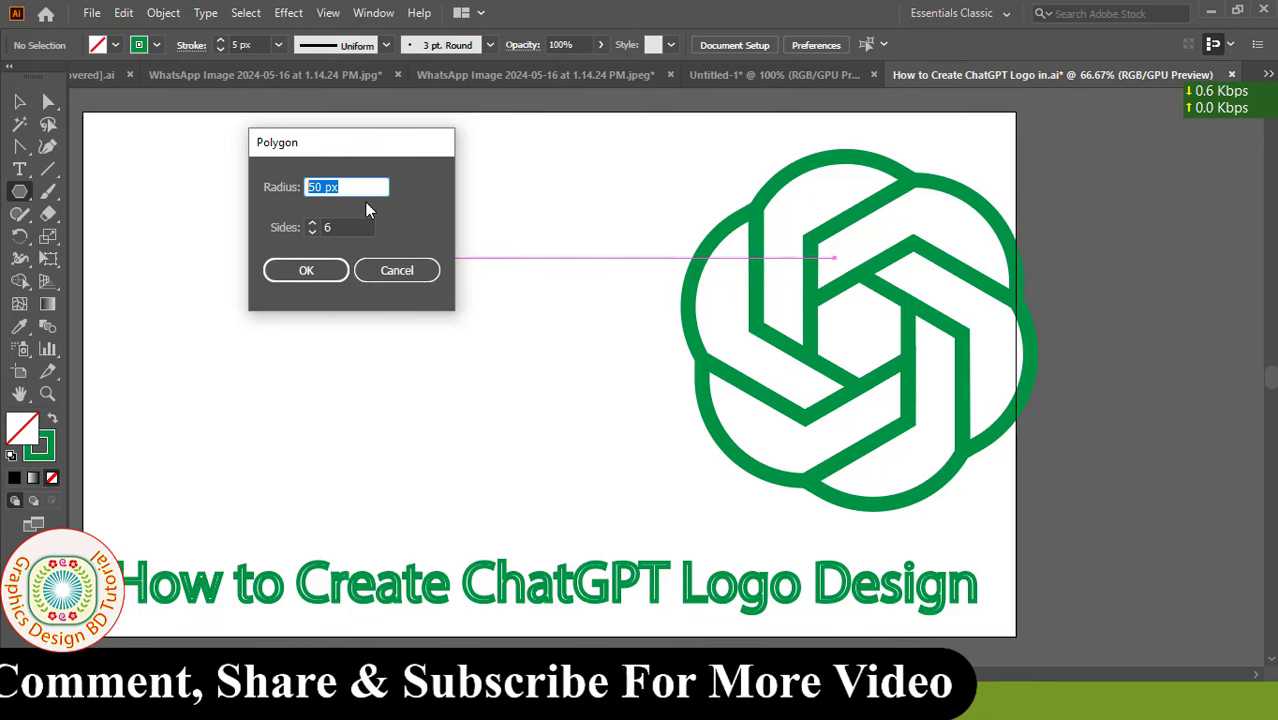
pyautogui.click(340, 226)
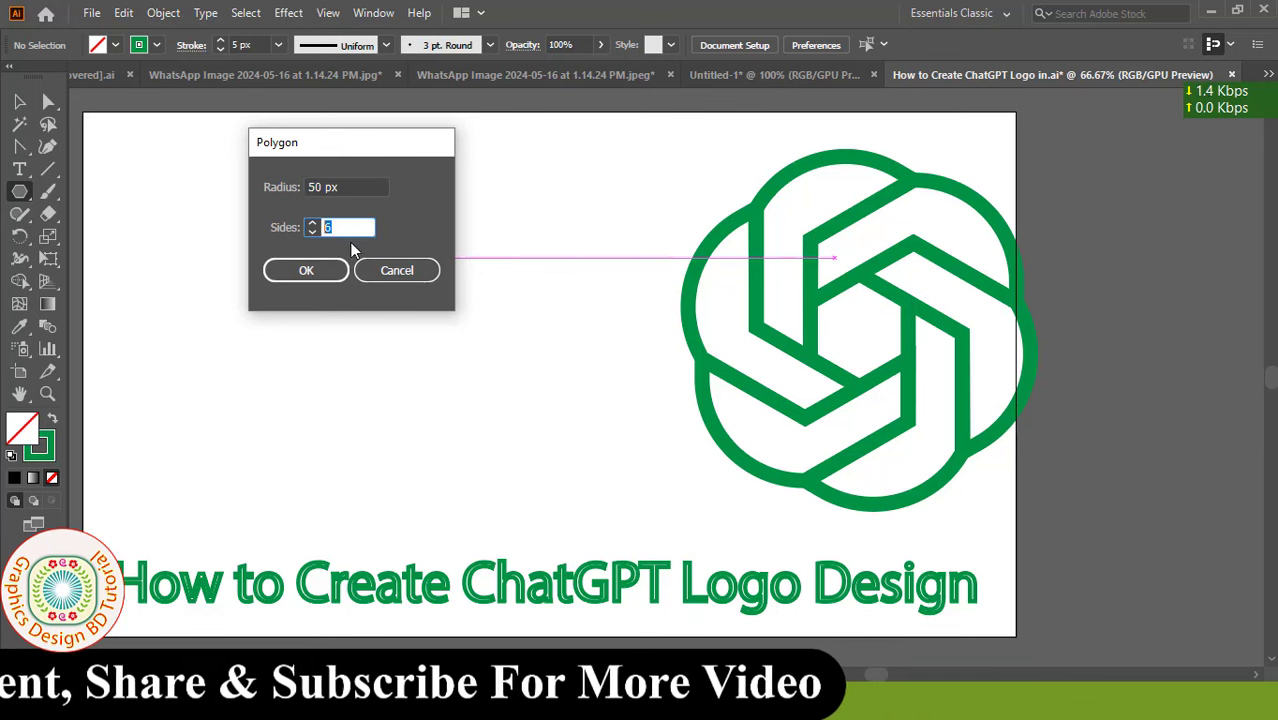
pyautogui.click(306, 271)
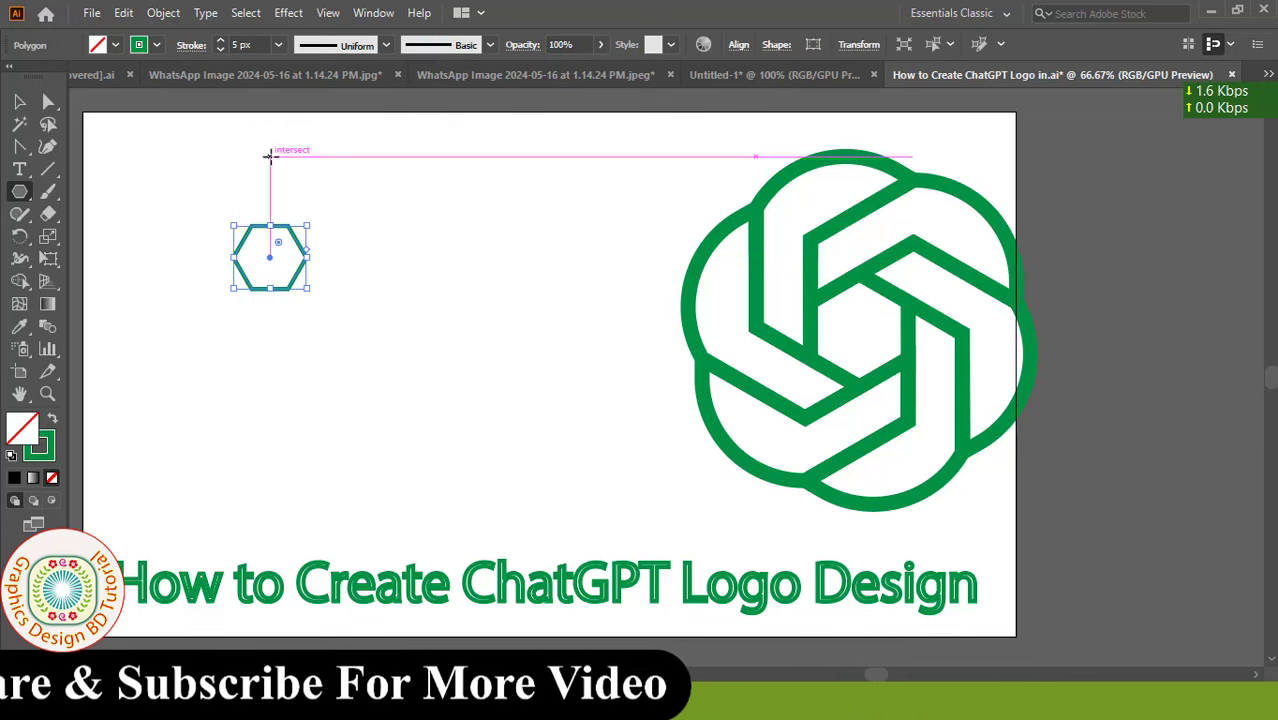
# Give the hexagon a 1 px stroke and drag it down and right into place.
pyautogui.click(280, 45)
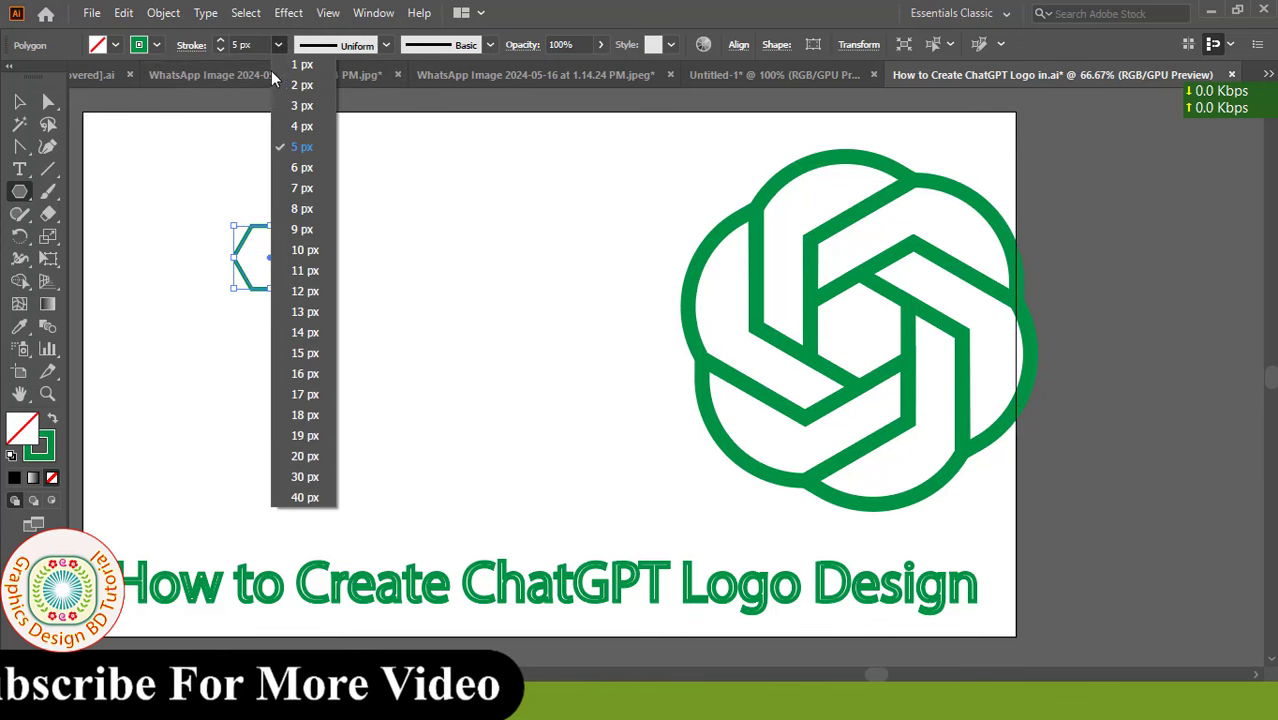
pyautogui.click(301, 65)
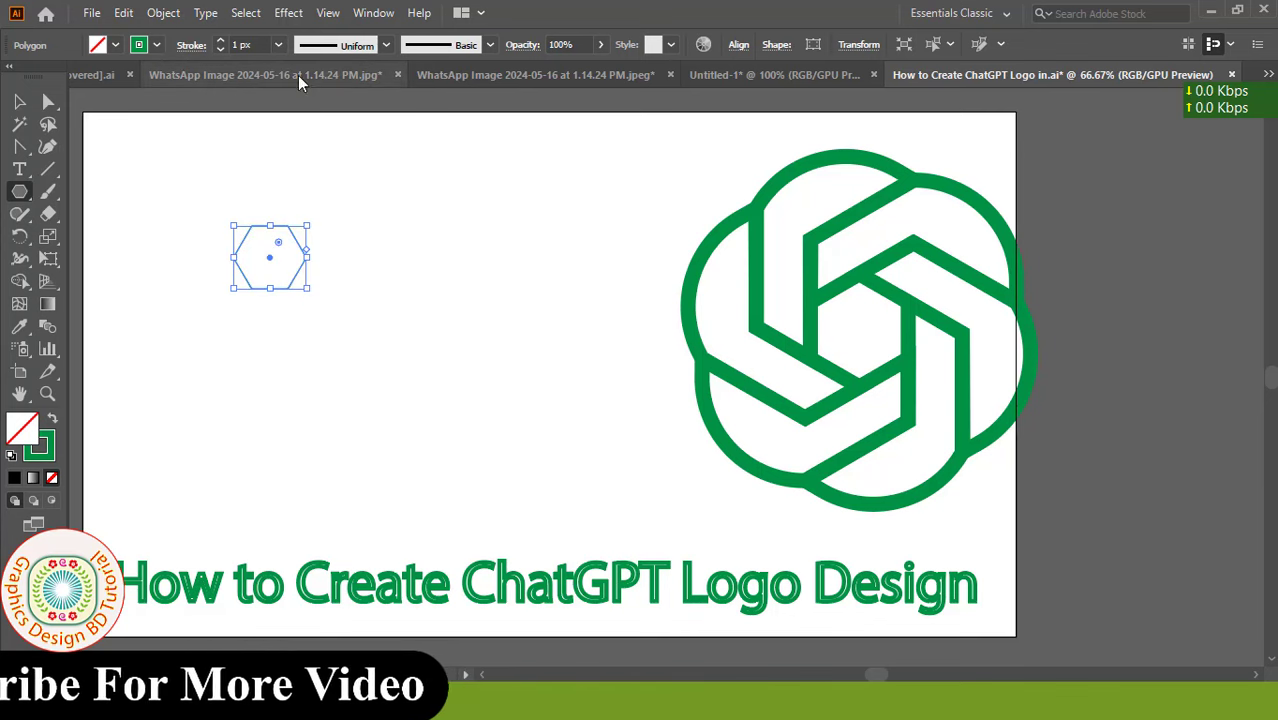
pyautogui.click(19, 101)
pyautogui.moveTo(292, 273); pyautogui.dragTo(338, 305)
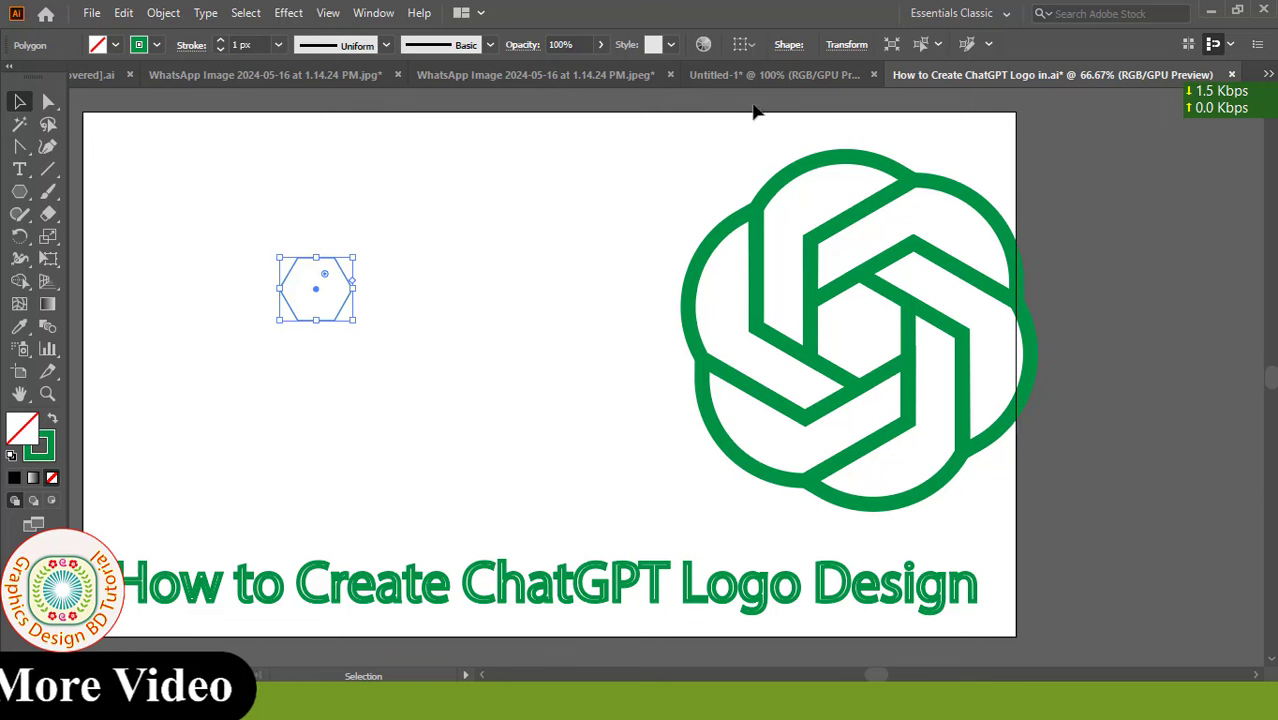
# Resize the hexagon to W 101 px and H 87 px.
pyautogui.click(847, 45)
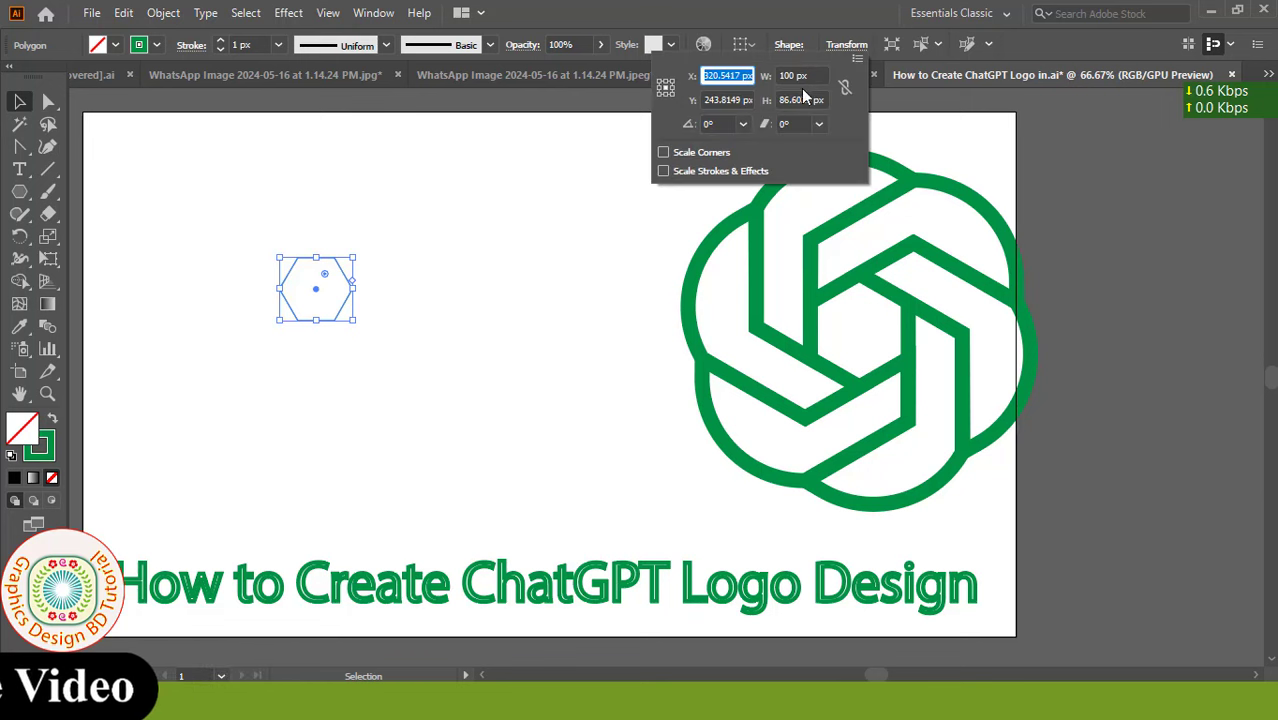
pyautogui.click(814, 75)
pyautogui.write('101')
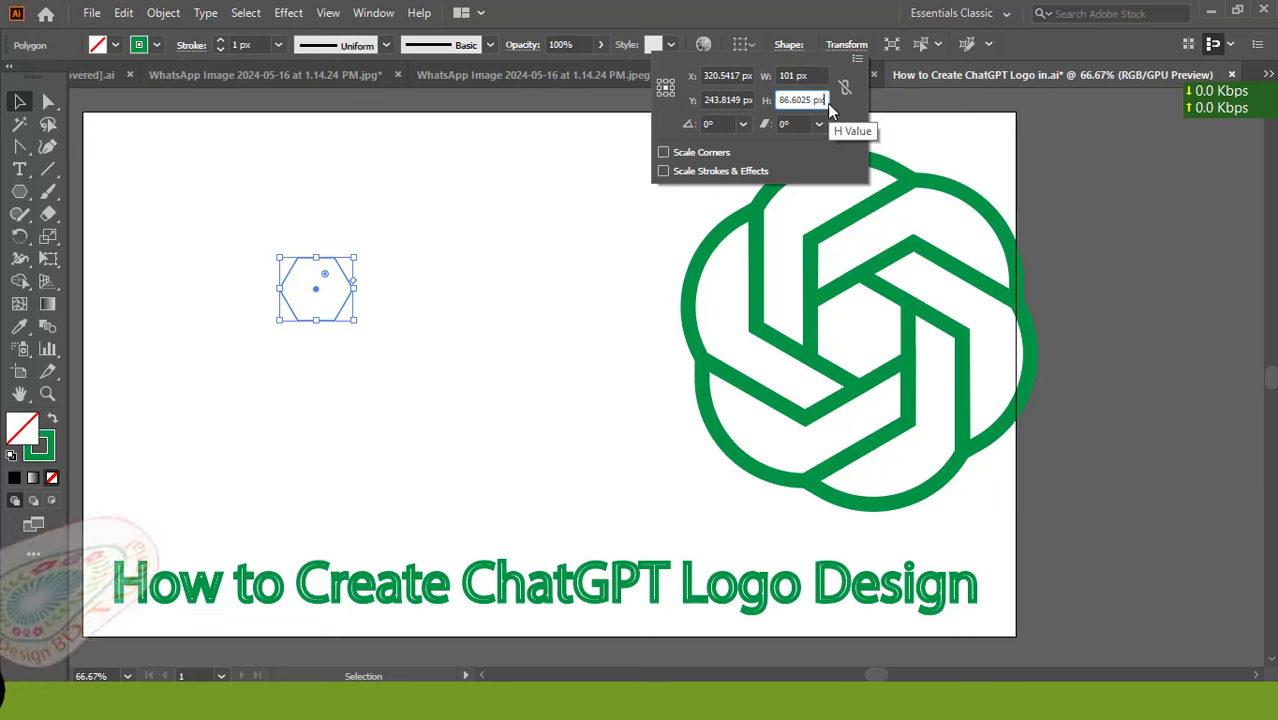
pyautogui.click(795, 100)
pyautogui.write('87')
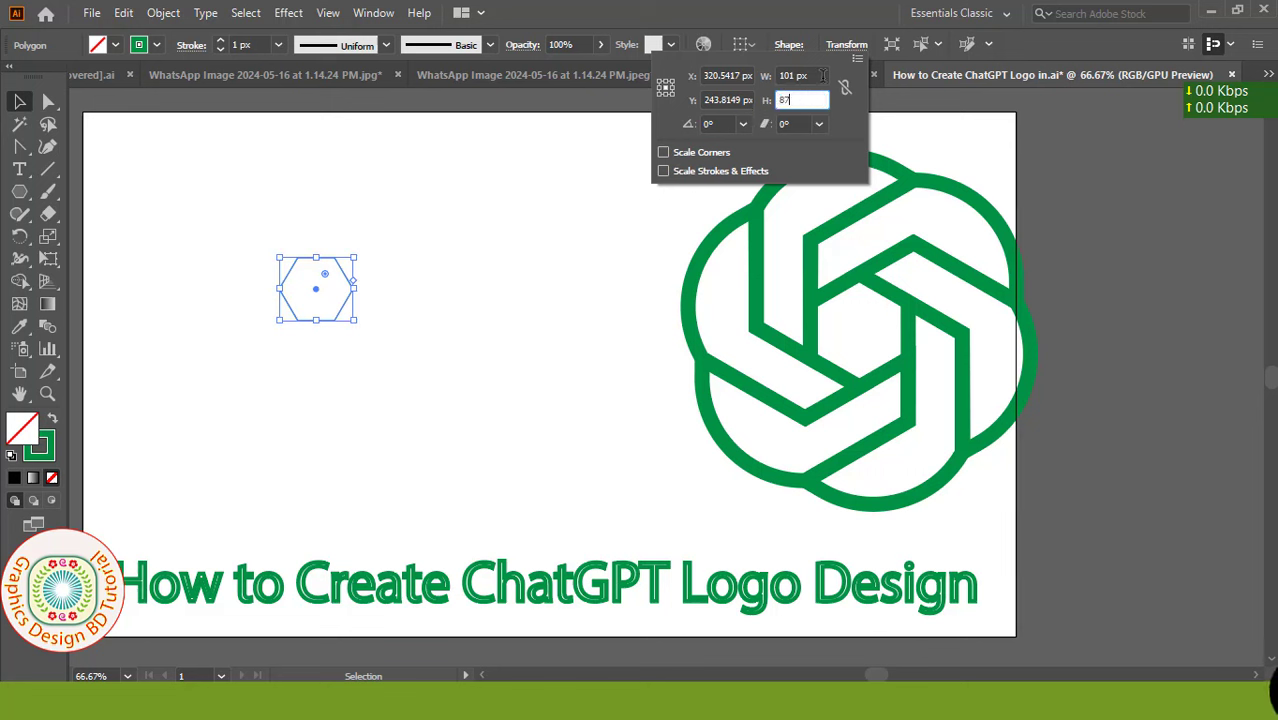
pyautogui.press('Return')
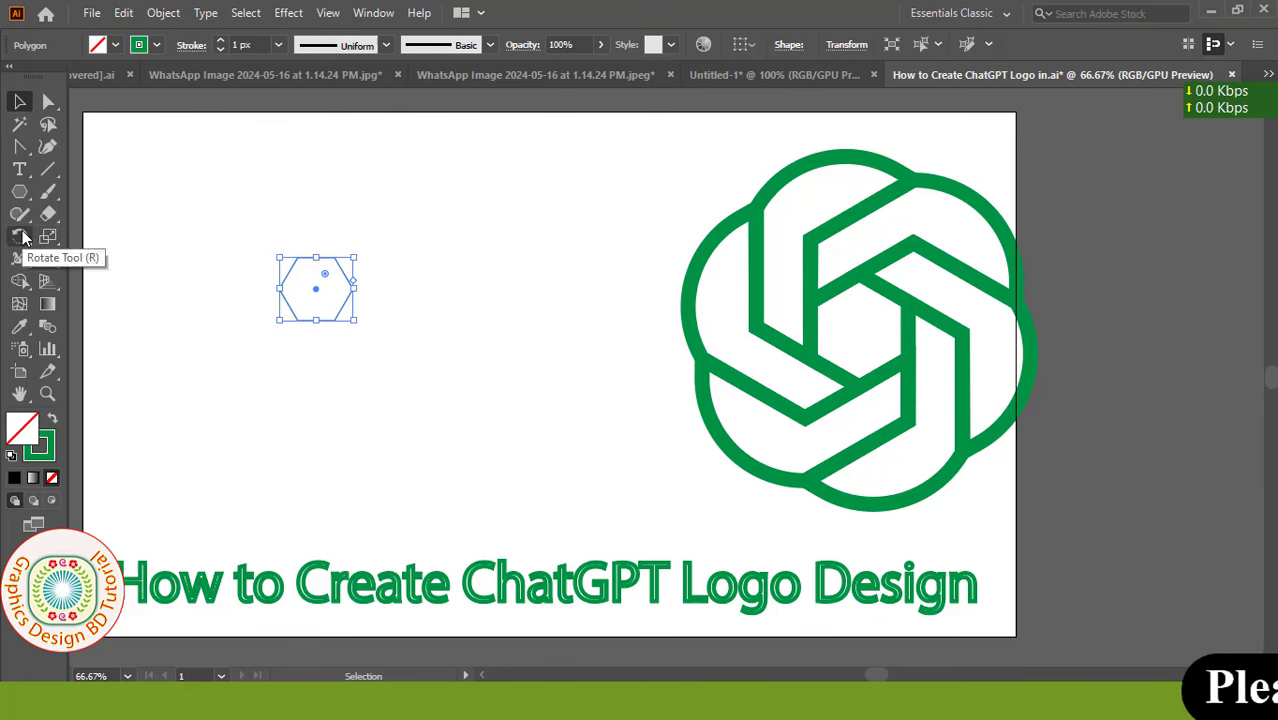
# Rotate the hexagon 90° so a point faces up.
pyautogui.doubleClick(22, 236)
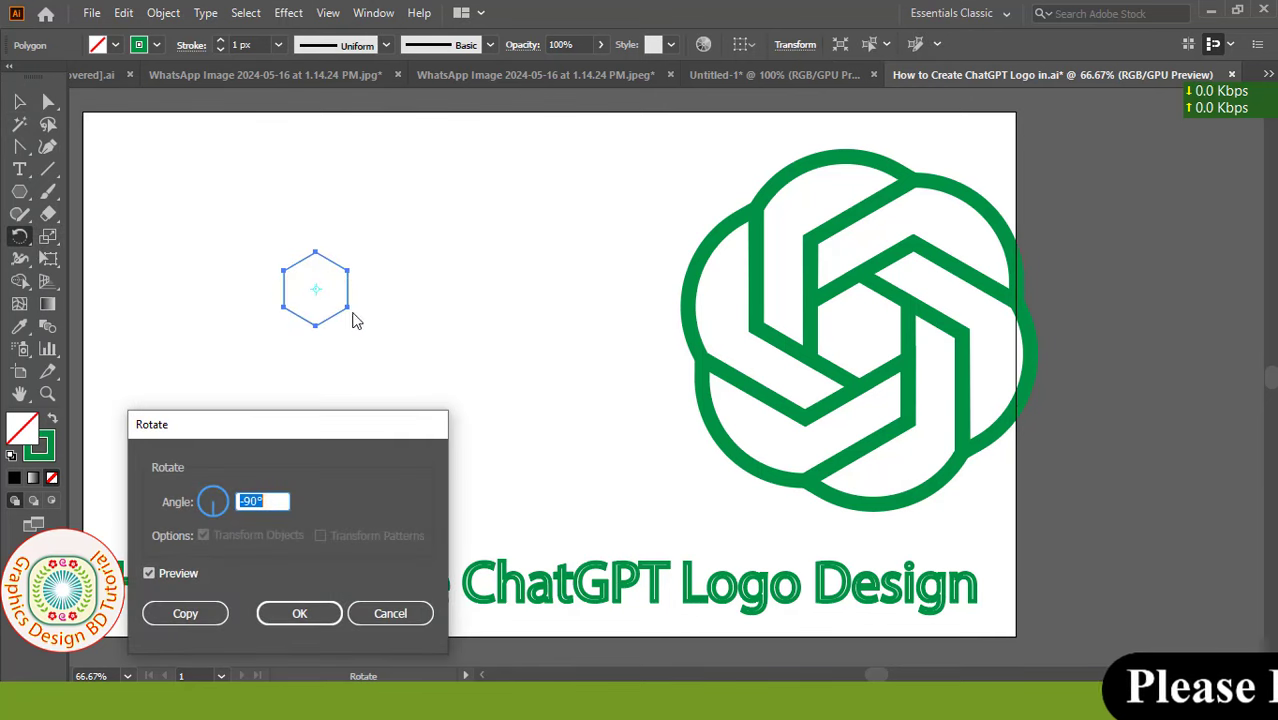
pyautogui.moveTo(315, 415); pyautogui.dragTo(573, 225)
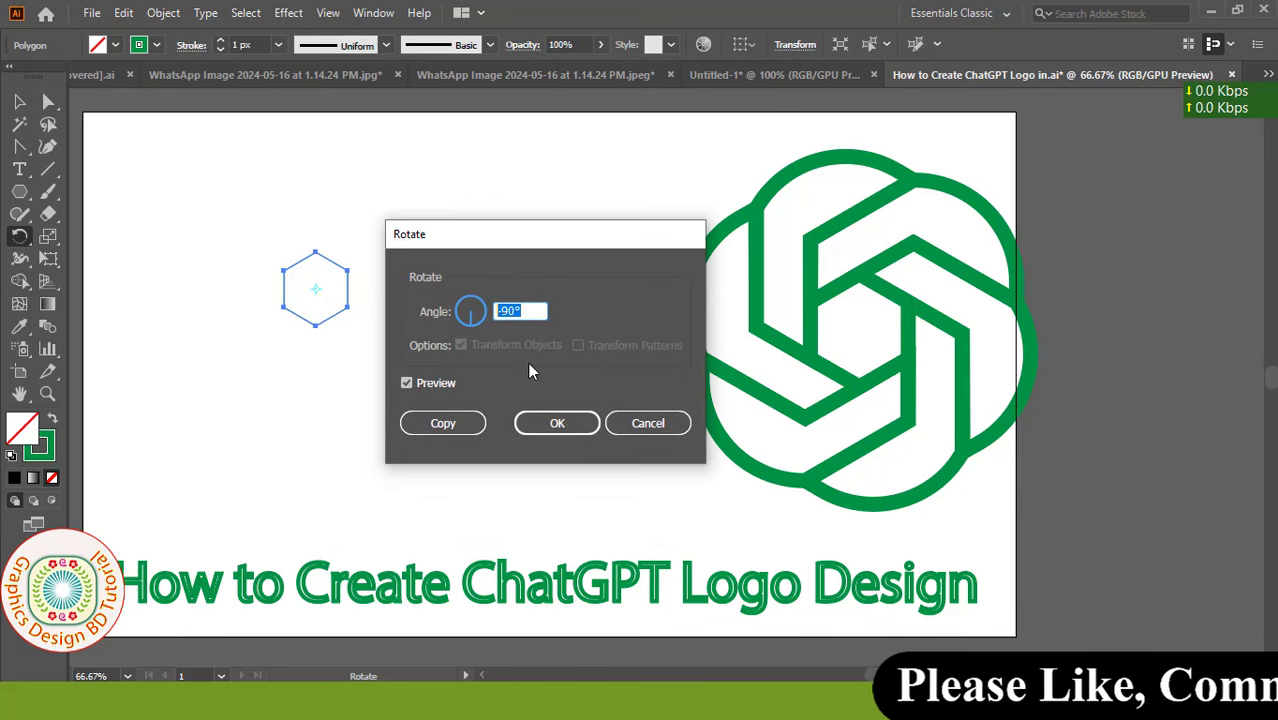
pyautogui.write('90')
pyautogui.click(565, 423)
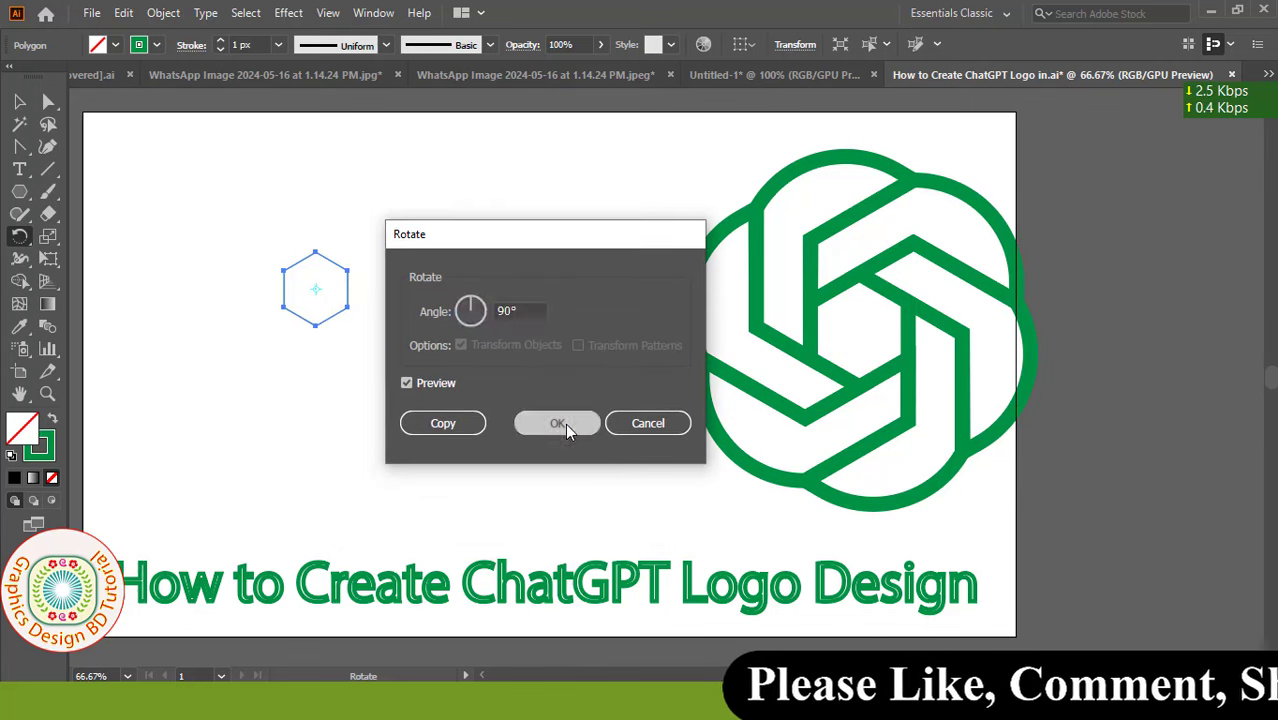
pyautogui.press('v')
pyautogui.click(163, 13)
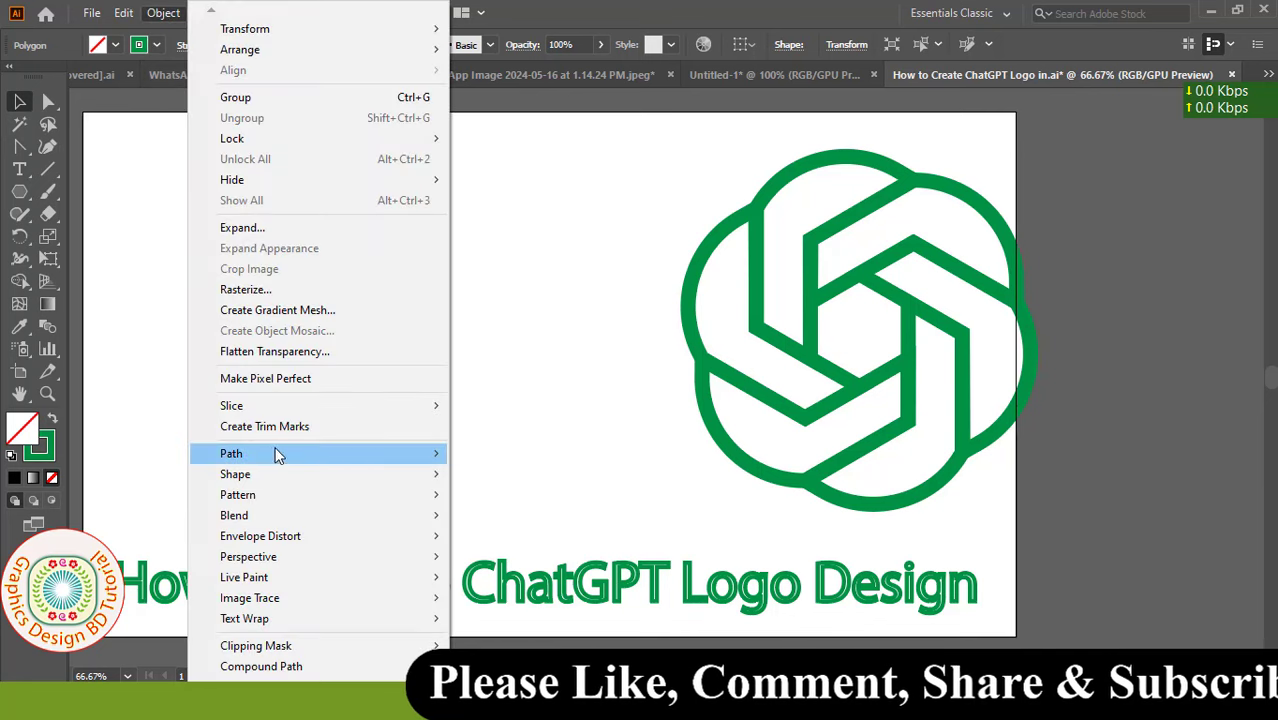
pyautogui.moveTo(231, 453)
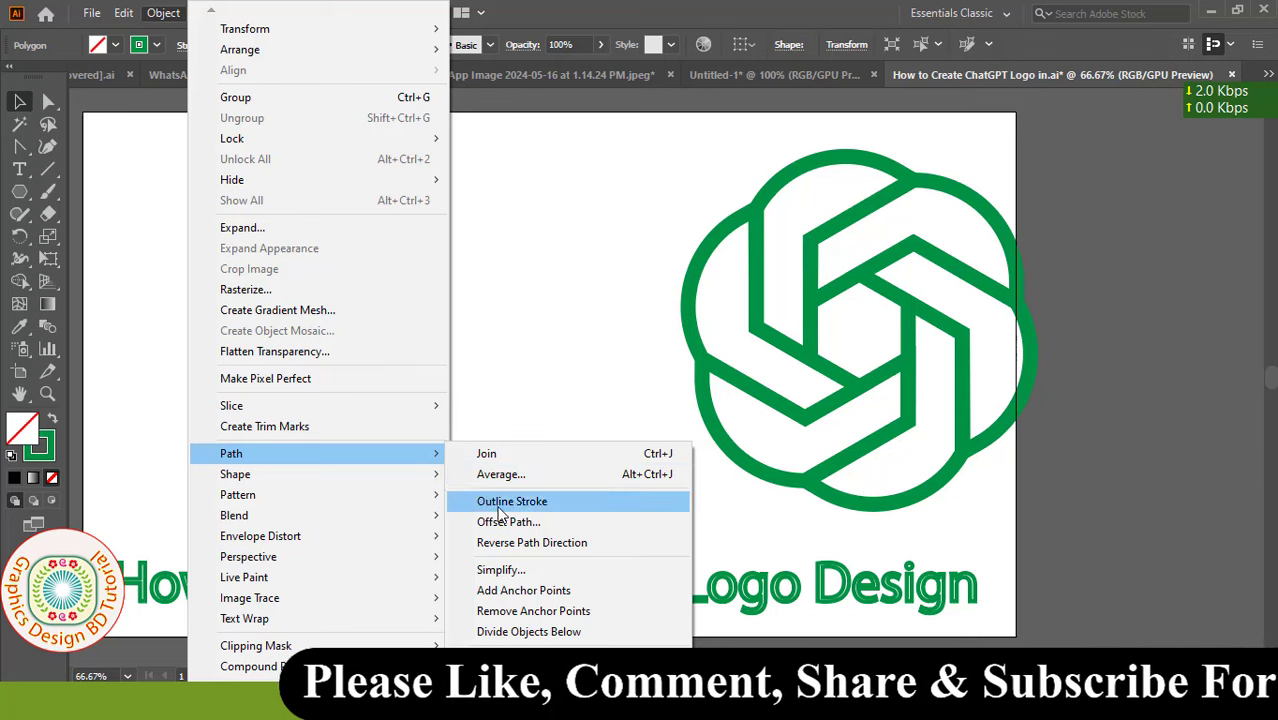
# Add a 50 px Miter-joined offset path around the hexagon and select both hexagons.
pyautogui.click(505, 521)
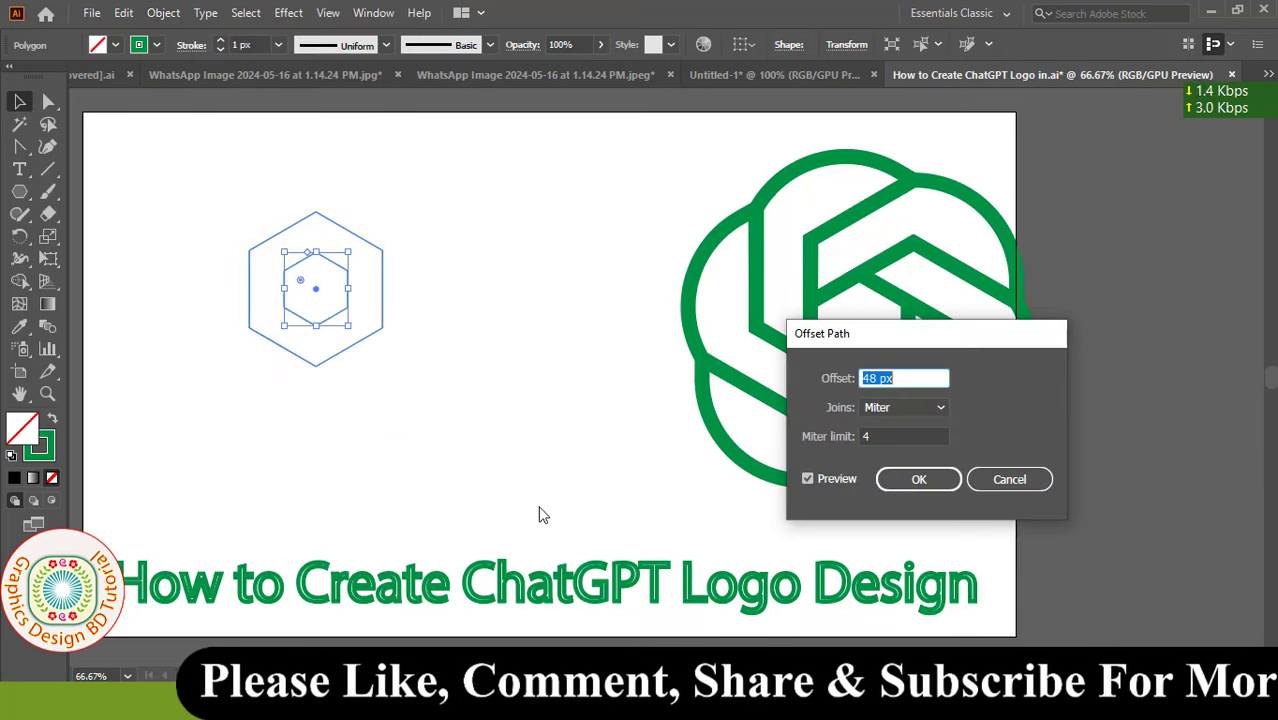
pyautogui.moveTo(893, 338); pyautogui.dragTo(528, 205)
pyautogui.write('50')
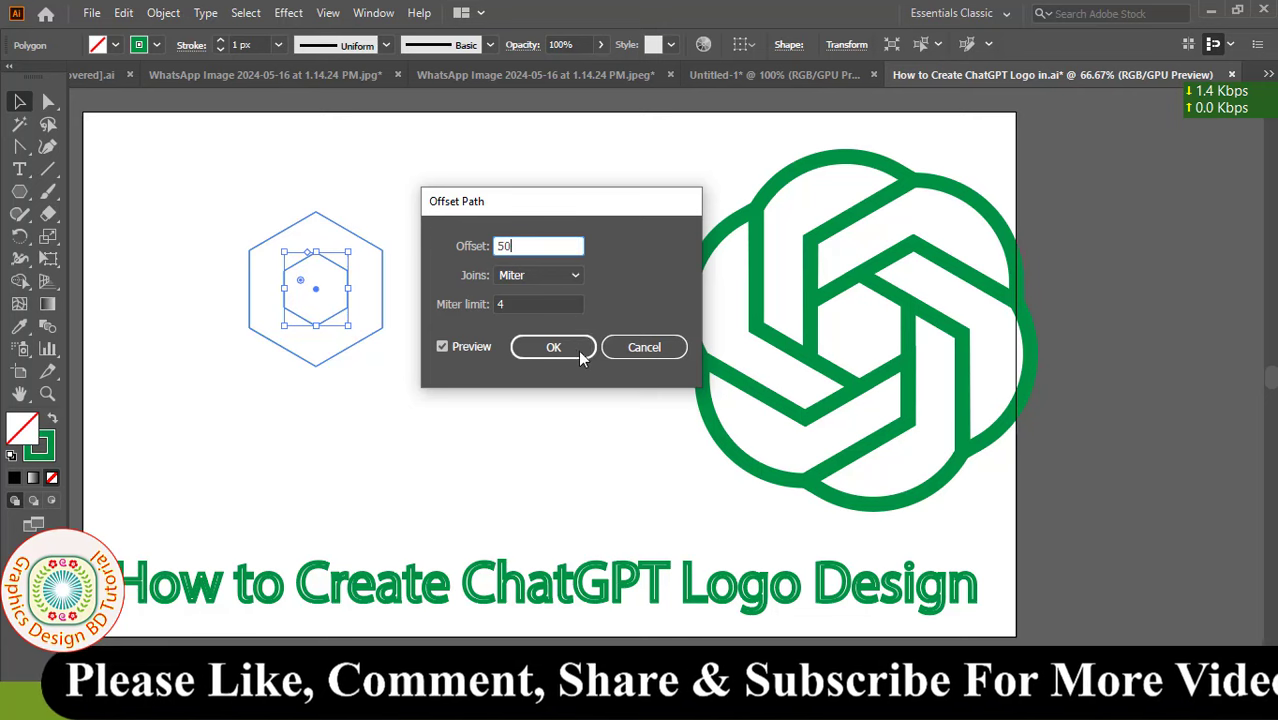
pyautogui.click(553, 347)
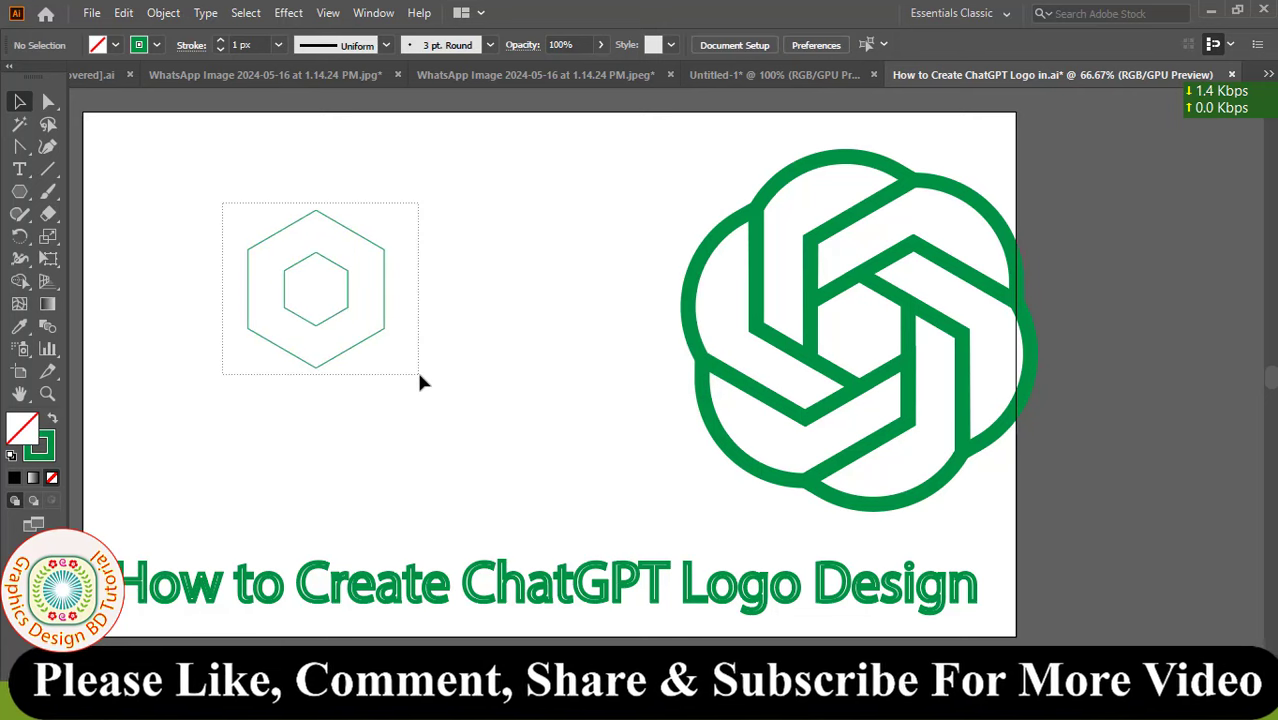
pyautogui.moveTo(389, 362)
pyautogui.mouseDown()
pyautogui.moveTo(416, 368)
pyautogui.moveTo(436, 415)
pyautogui.mouseUp()
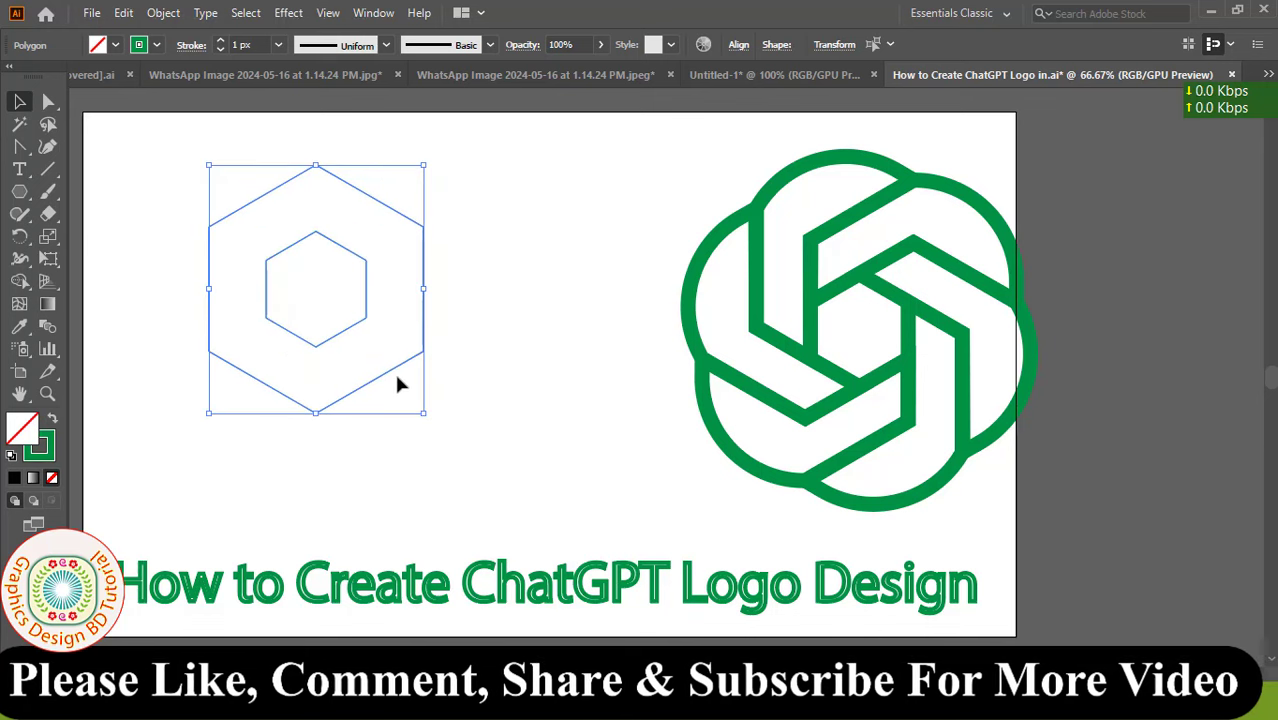
# Enlarge both hexagons, then paste a front copy of the outer one moved up about 91 px.
pyautogui.moveTo(436, 415); pyautogui.dragTo(405, 408)
pyautogui.click(369, 457)
pyautogui.click(366, 428)
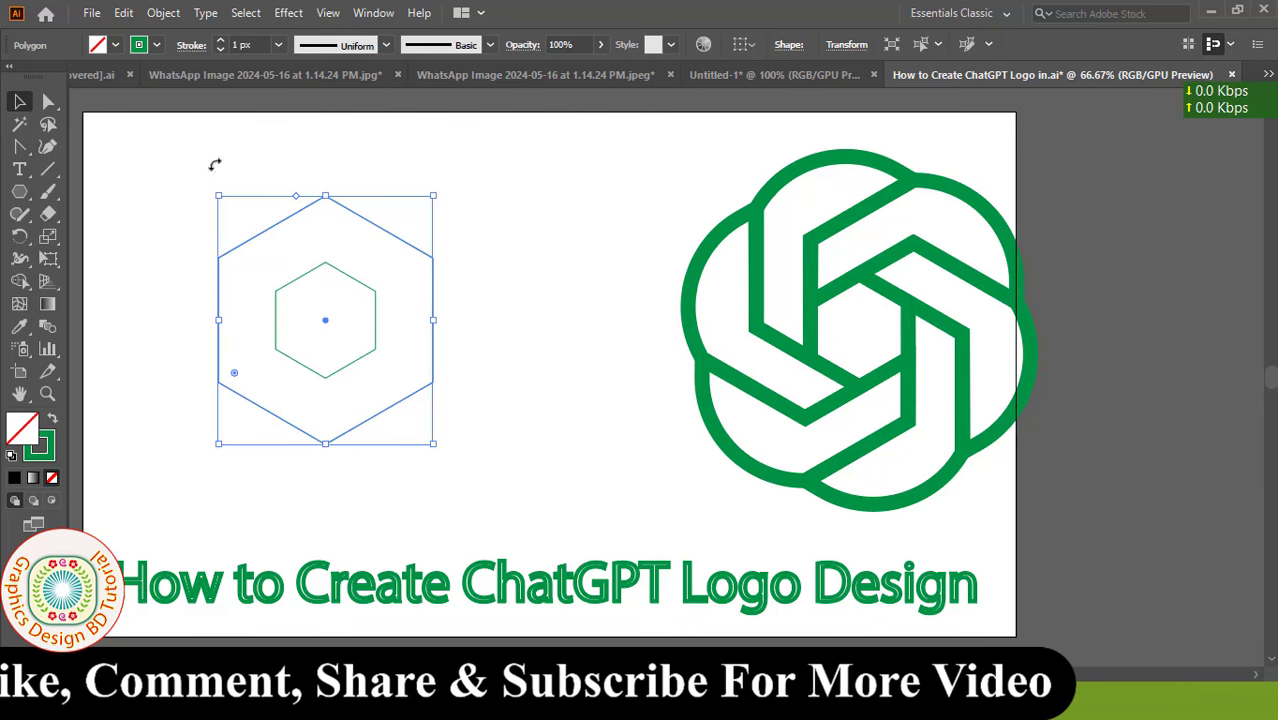
pyautogui.click(123, 12)
pyautogui.click(152, 106)
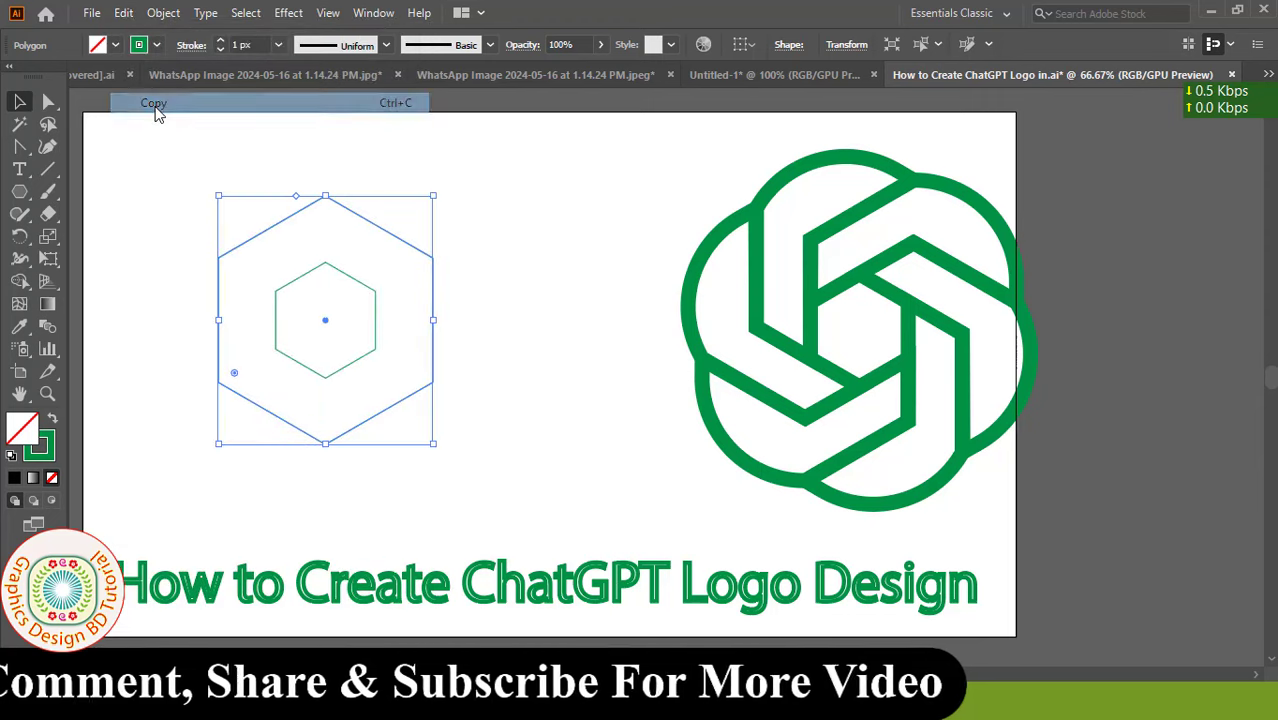
pyautogui.click(123, 12)
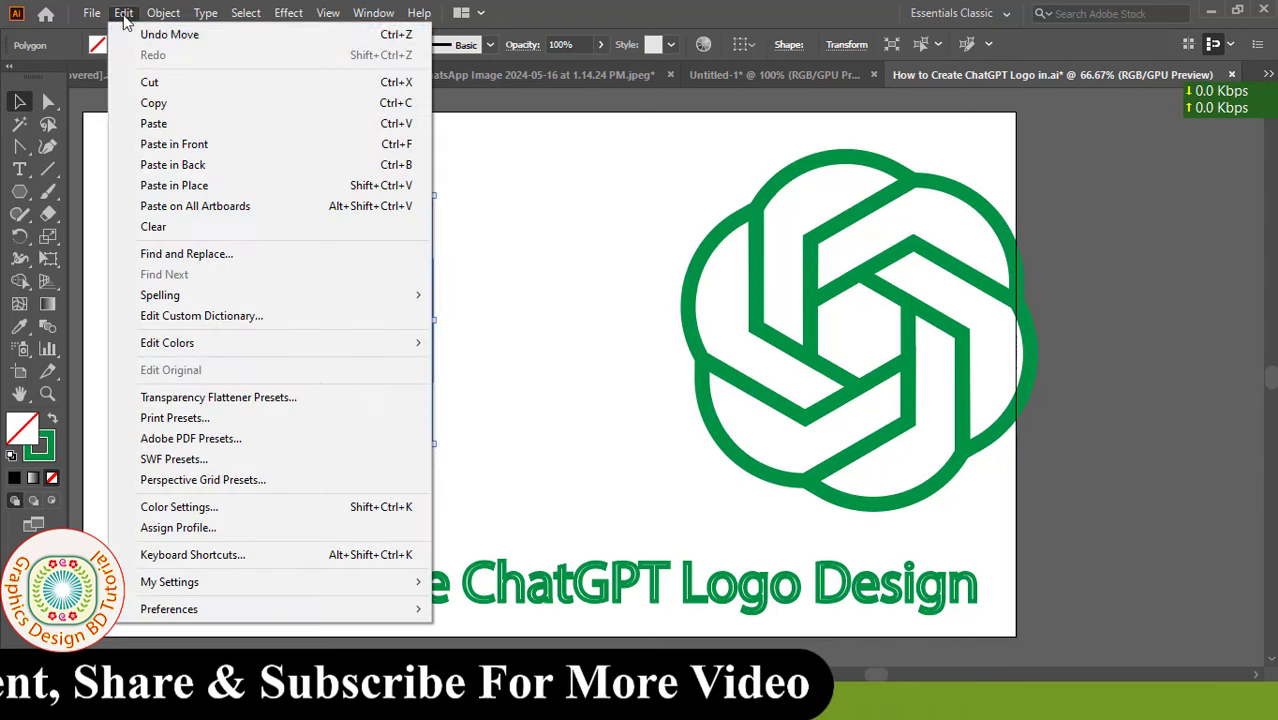
pyautogui.click(174, 144)
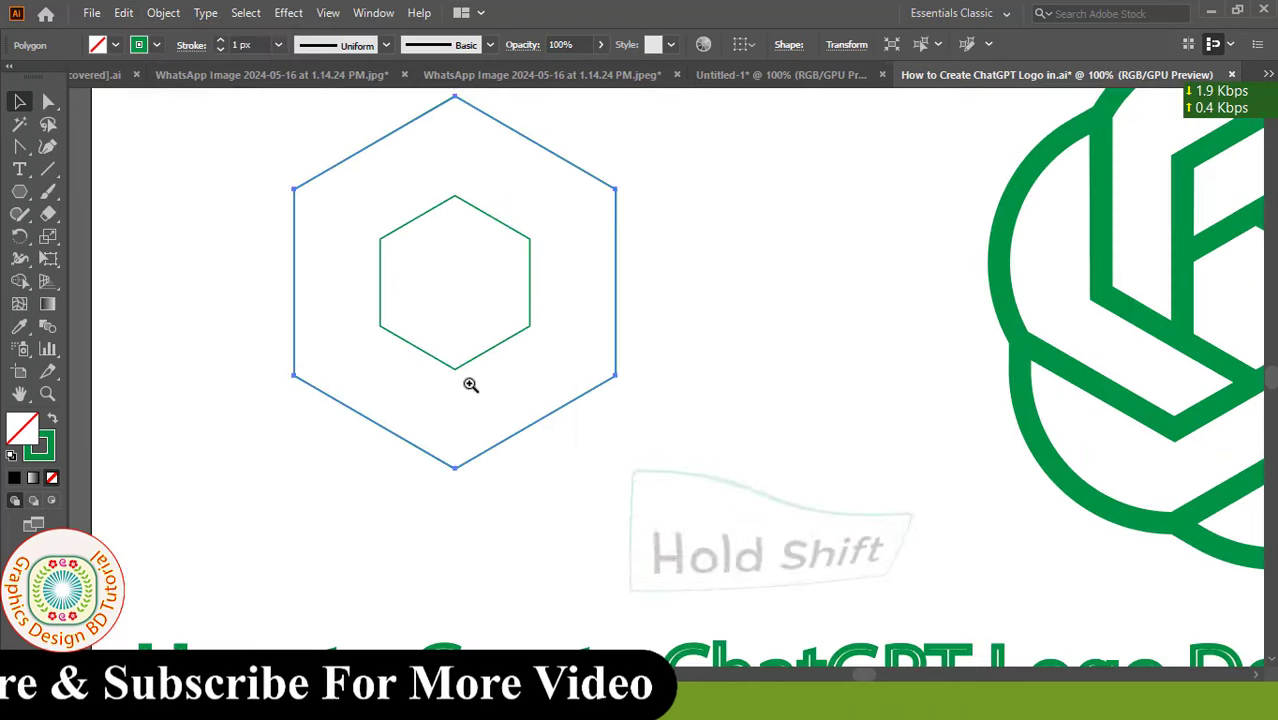
pyautogui.moveTo(393, 553); pyautogui.dragTo(400, 452)
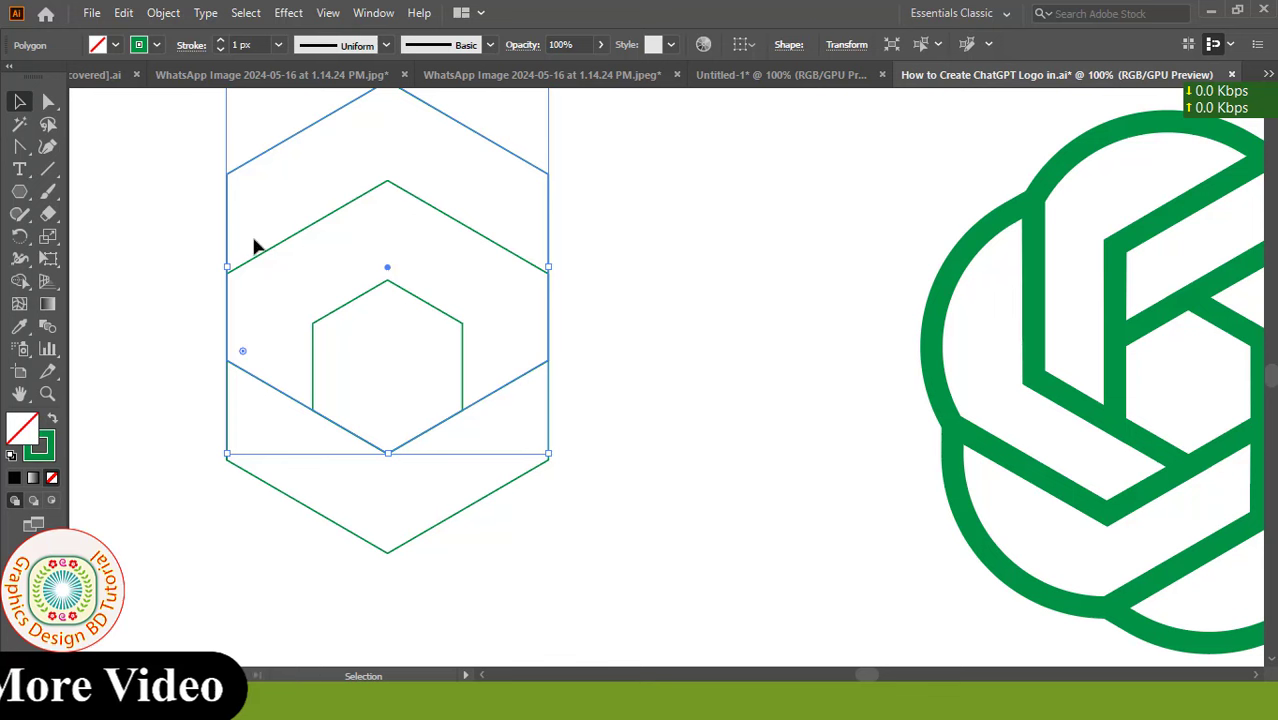
# Paste another in-place copy of the outer hexagon shifted down and right, then deselect.
pyautogui.click(123, 14)
pyautogui.click(155, 97)
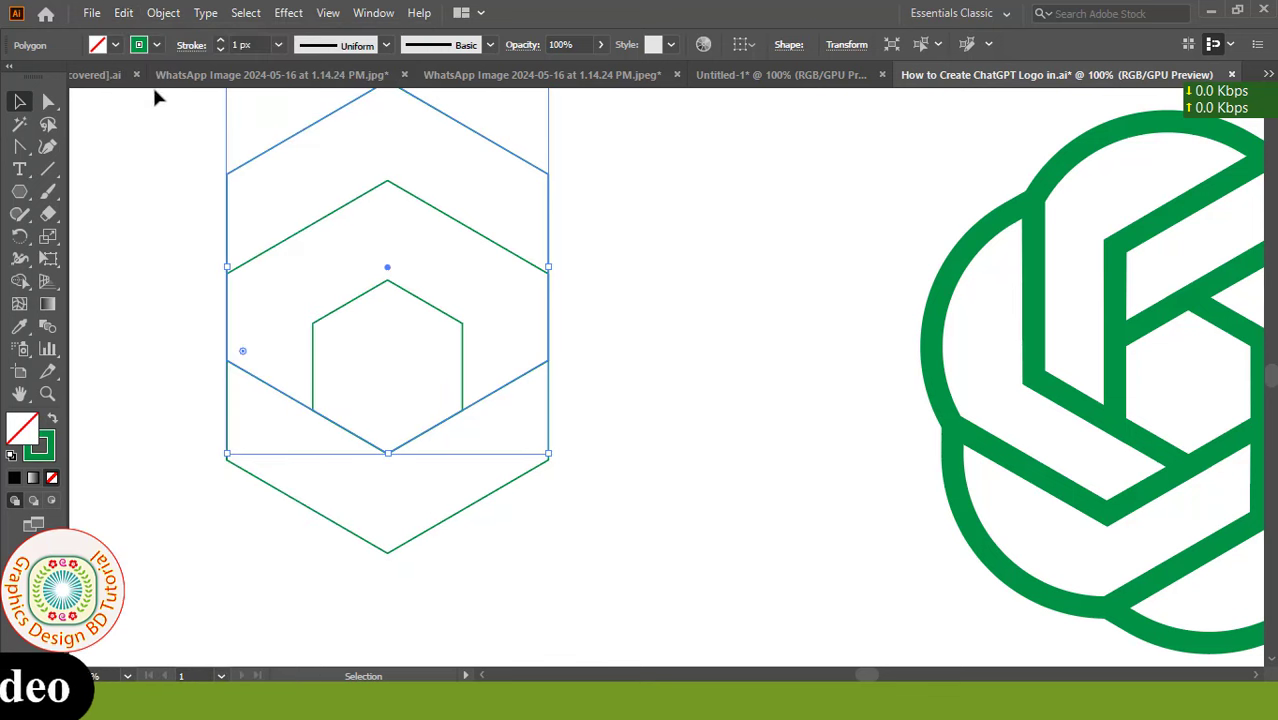
pyautogui.click(123, 14)
pyautogui.click(177, 140)
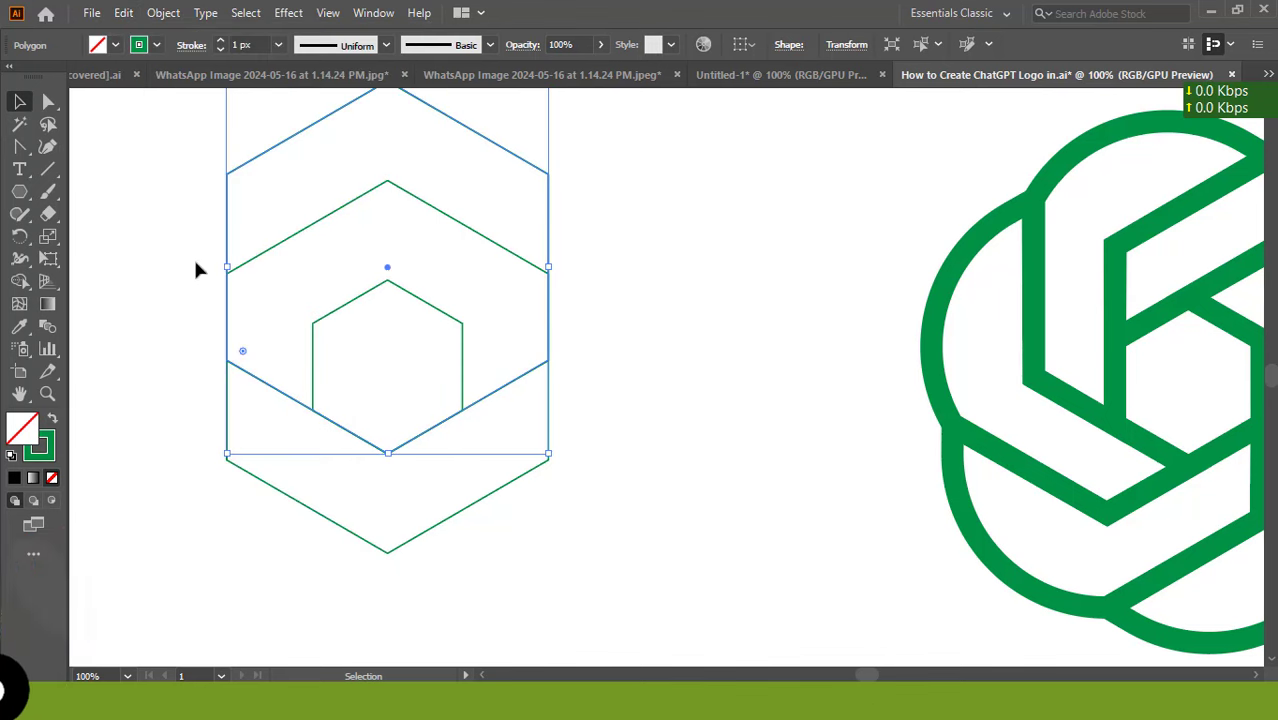
pyautogui.moveTo(232, 366)
pyautogui.mouseDown()
pyautogui.moveTo(313, 456)
pyautogui.moveTo(317, 416)
pyautogui.mouseUp()
pyautogui.click(594, 518)
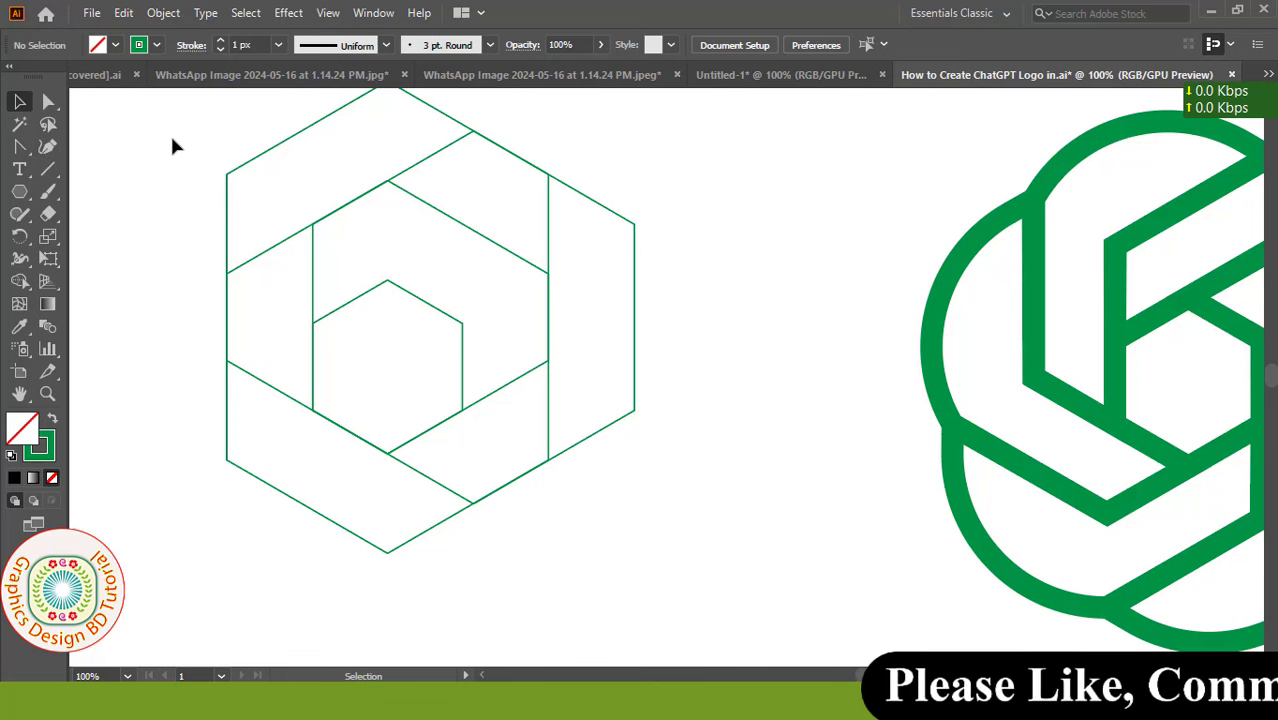
# Snap the lower-right intersection anchor onto its crossing line with Direct Selection.
pyautogui.moveTo(204, 115); pyautogui.dragTo(692, 551)
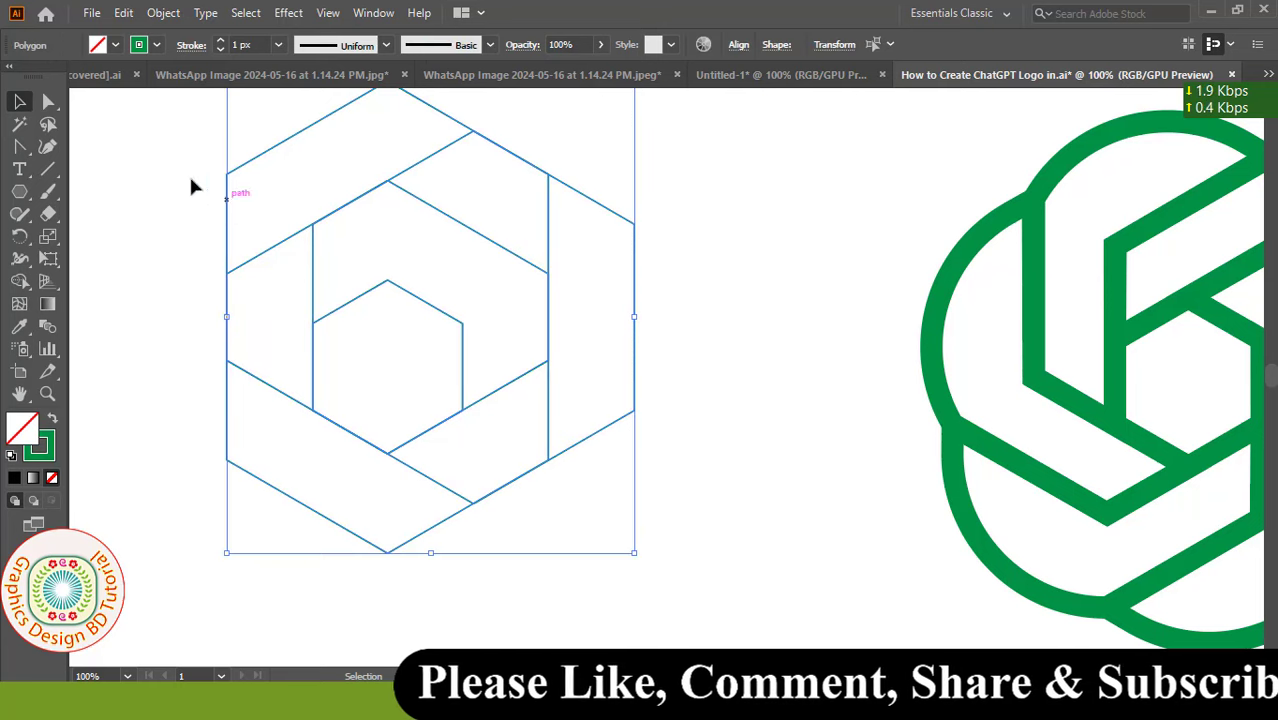
pyautogui.click(46, 102)
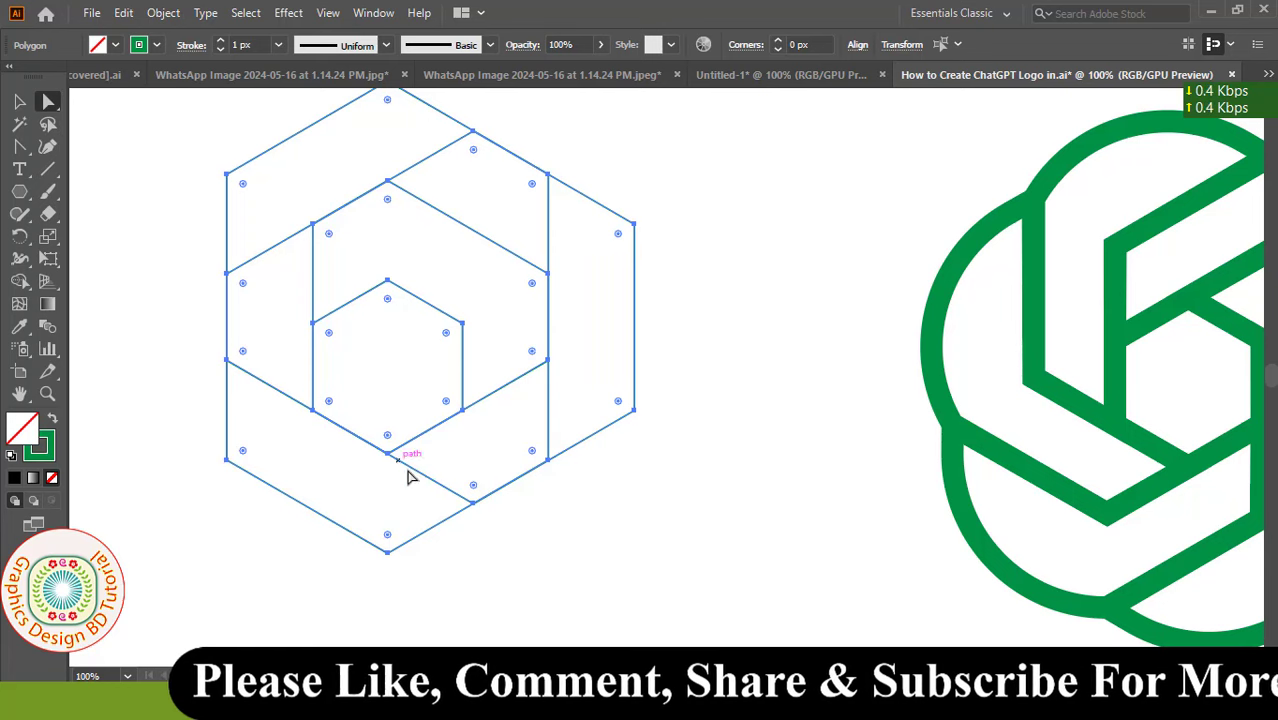
pyautogui.moveTo(528, 485)
pyautogui.mouseDown()
pyautogui.moveTo(633, 408)
pyautogui.moveTo(645, 365)
pyautogui.moveTo(666, 393)
pyautogui.mouseUp()
pyautogui.click(666, 393)
pyautogui.click(621, 393)
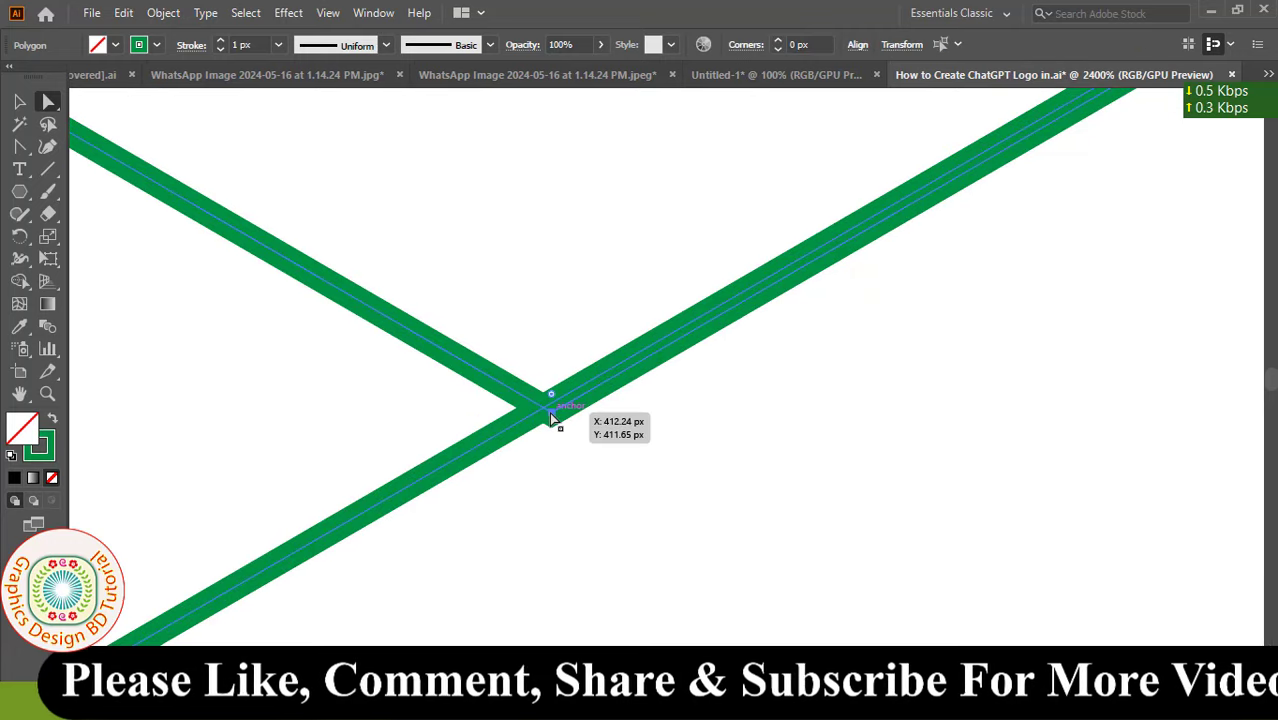
pyautogui.moveTo(555, 421); pyautogui.dragTo(544, 411)
# Zoom around the grid intersections and bring the whole grid and logo back into view.
pyautogui.scroll(-3, 607, 476)
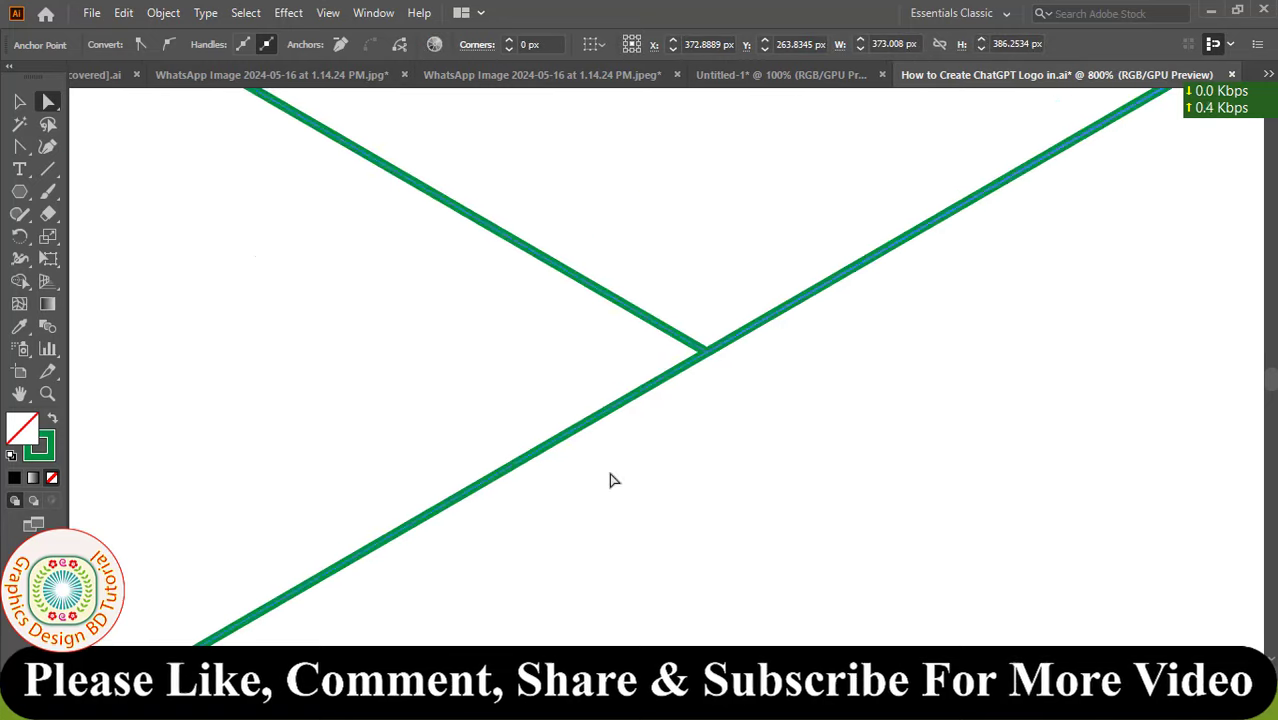
pyautogui.scroll(-2, 510, 476)
pyautogui.scroll(6, 670, 371)
pyautogui.scroll(-2, 414, 522)
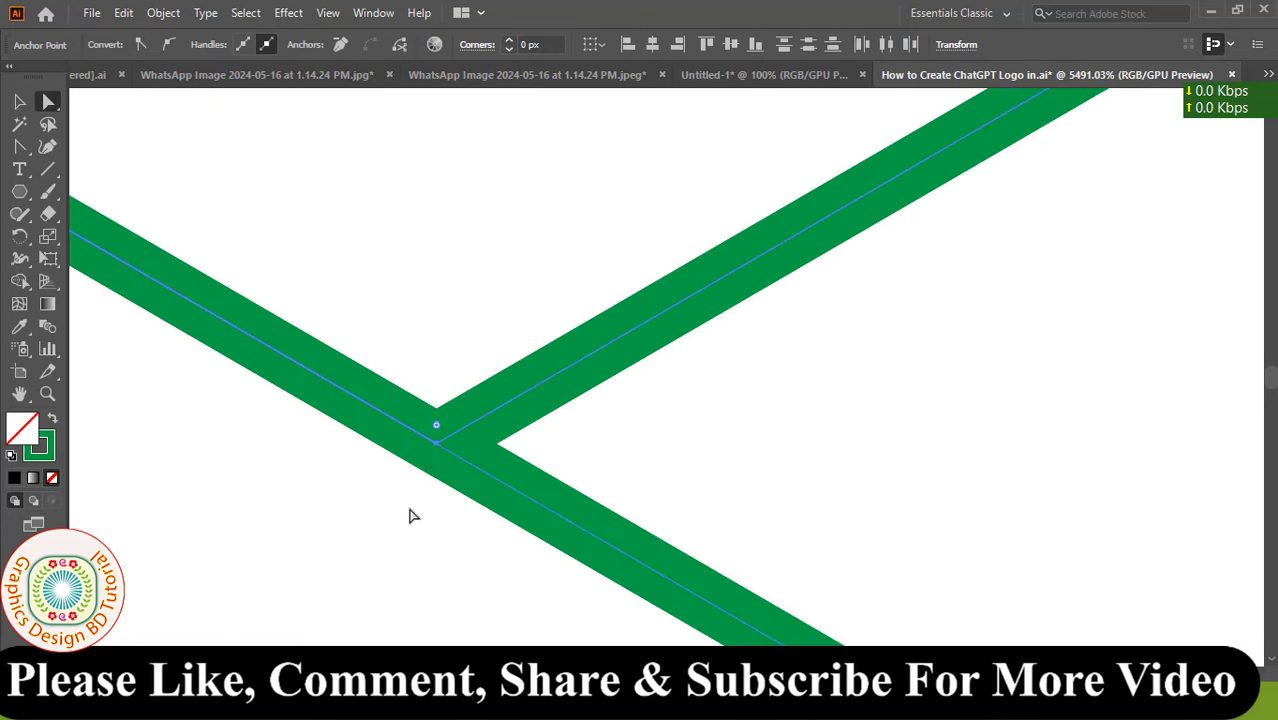
pyautogui.scroll(-3, 413, 513)
pyautogui.scroll(-2, 459, 277)
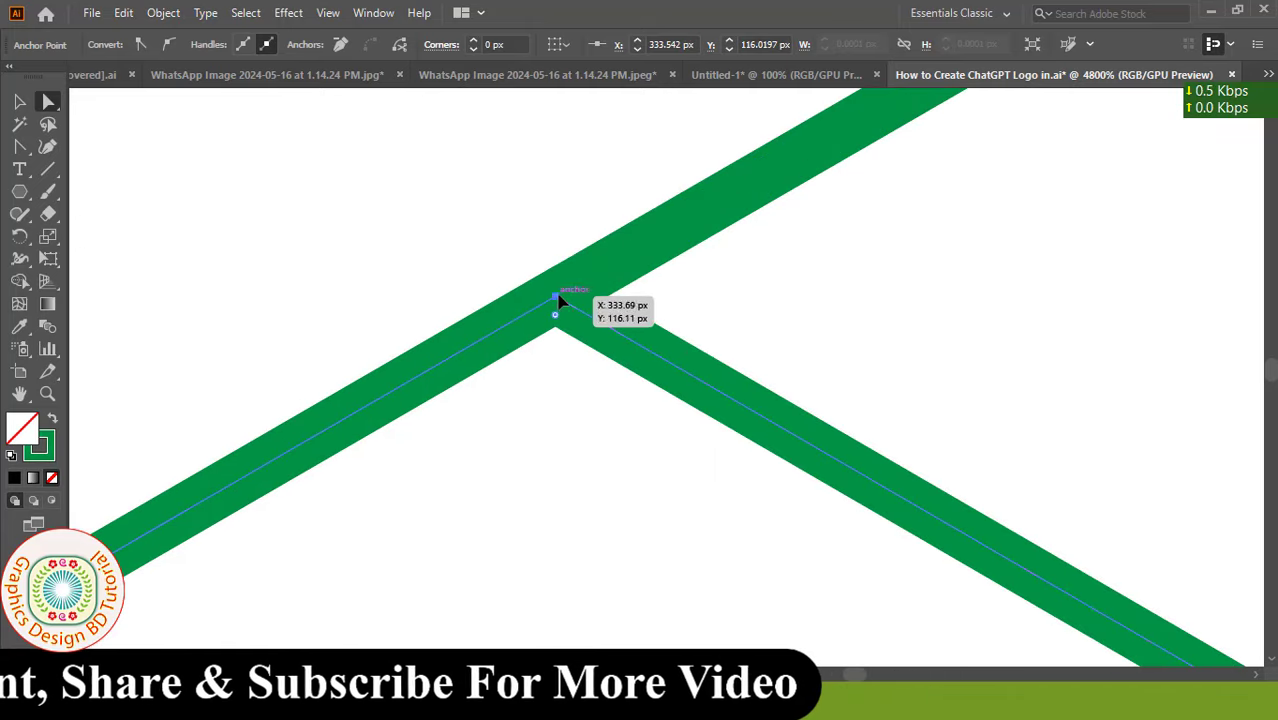
pyautogui.scroll(-5, 656, 380)
pyautogui.scroll(2, 805, 465)
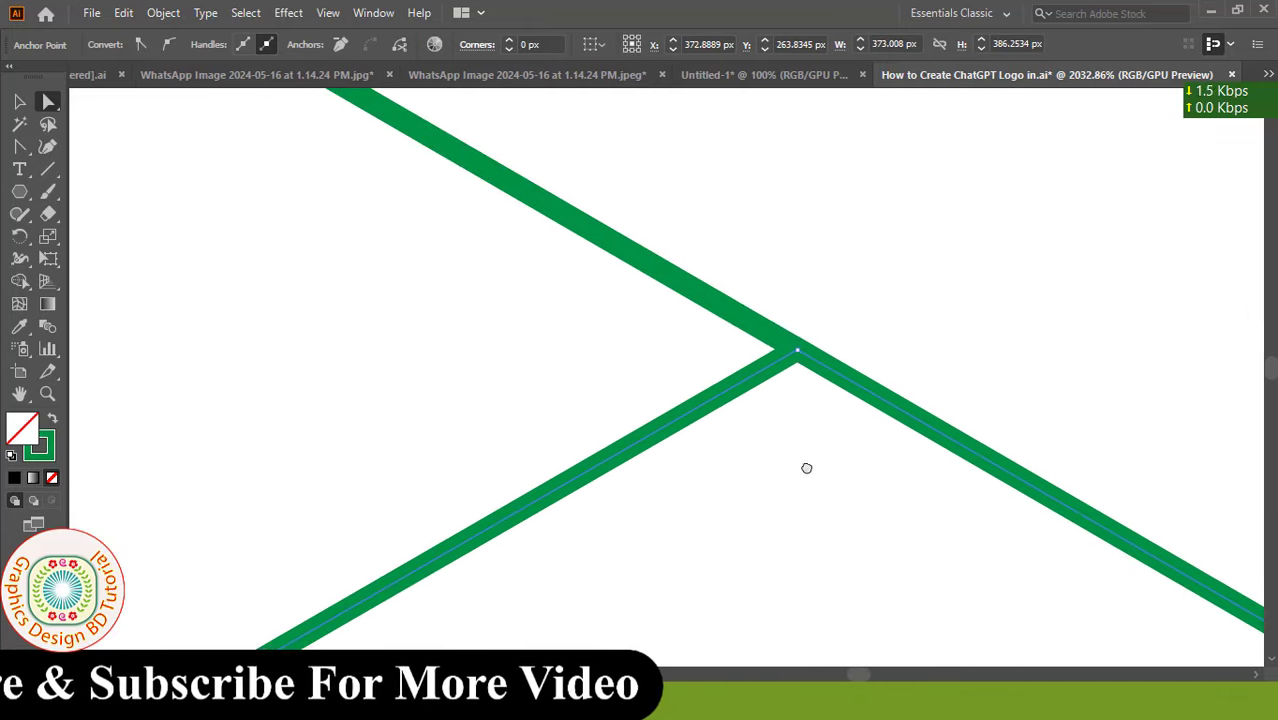
pyautogui.scroll(-2, 822, 551)
pyautogui.scroll(-2, 850, 562)
pyautogui.scroll(3, 870, 520)
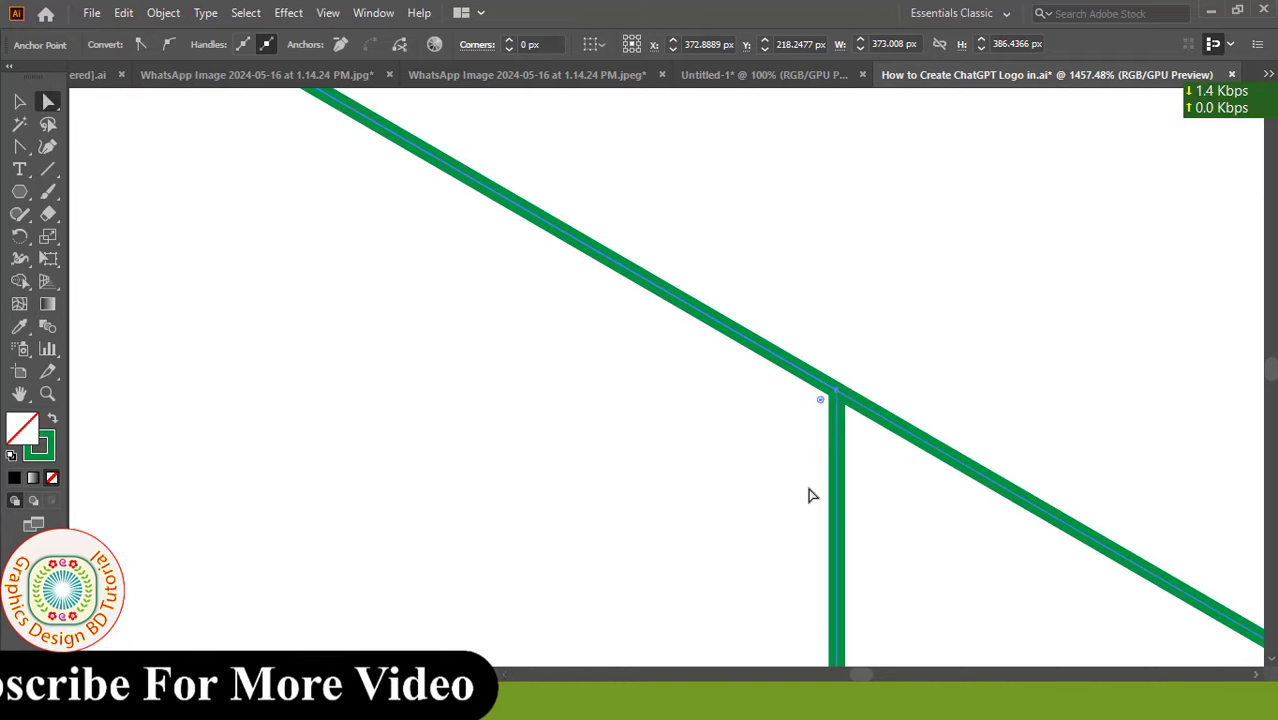
pyautogui.scroll(-2, 805, 370)
pyautogui.scroll(-4, 807, 345)
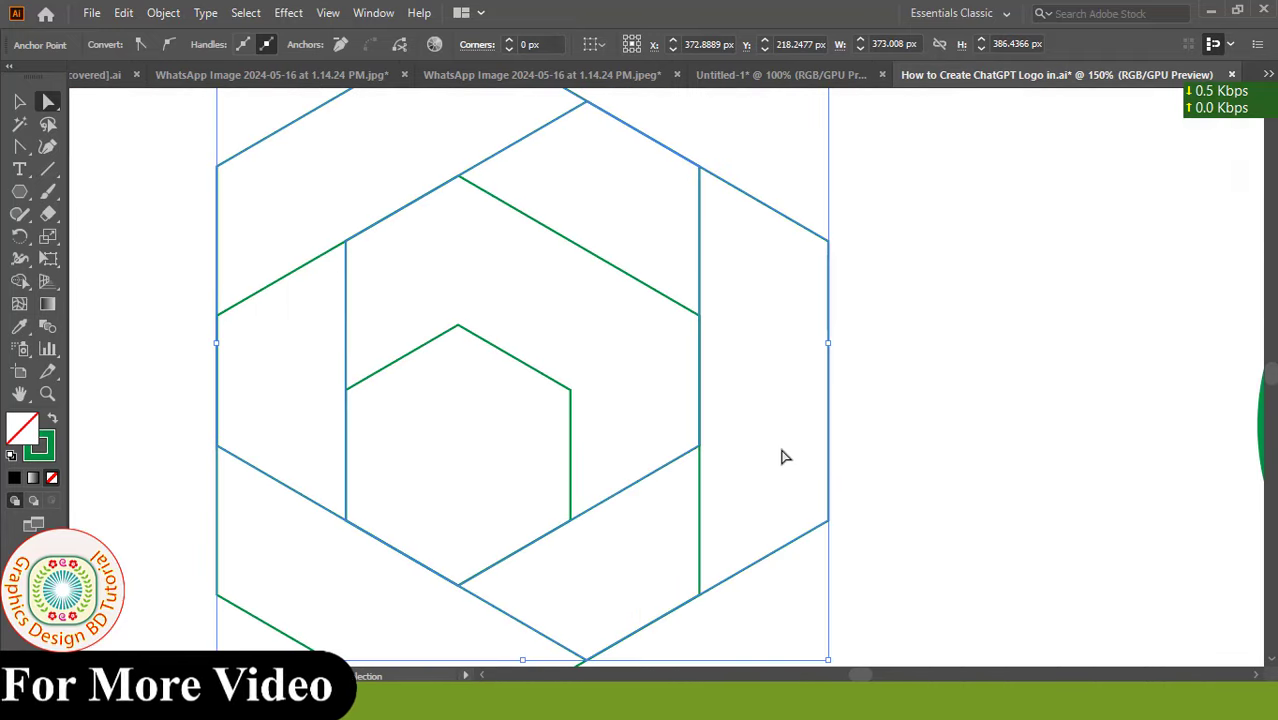
pyautogui.scroll(-2, 790, 440)
pyautogui.moveTo(776, 466); pyautogui.dragTo(728, 375)
# Select the entire hexagon grid and use the Shape Builder with a white fill.
pyautogui.click(18, 102)
pyautogui.click(270, 180)
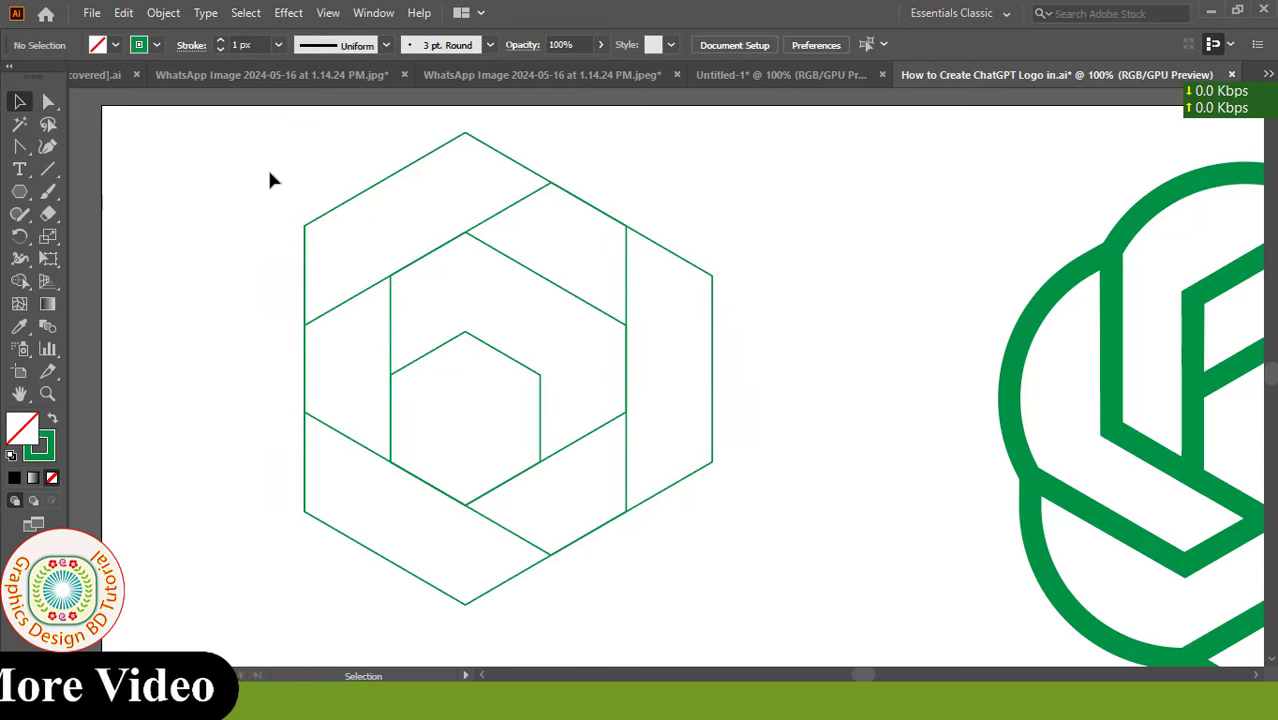
pyautogui.moveTo(265, 137); pyautogui.dragTo(794, 607)
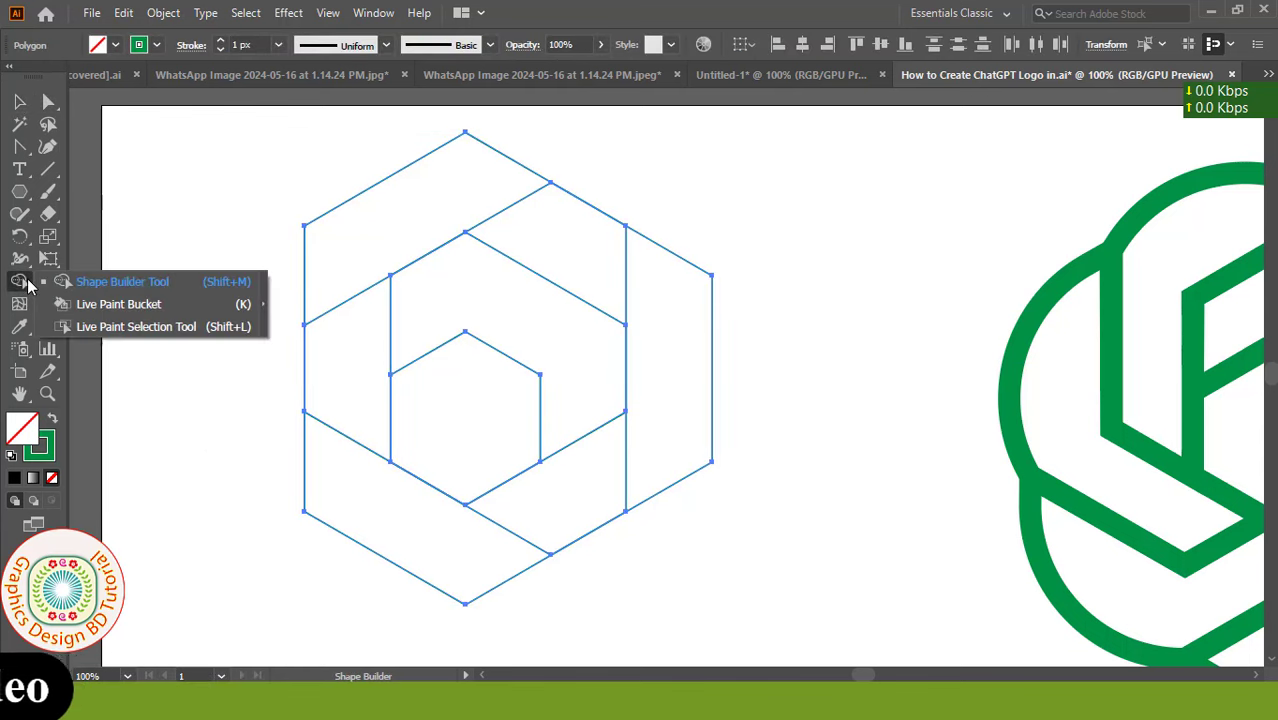
pyautogui.moveTo(30, 286); pyautogui.dragTo(119, 278)
pyautogui.click(115, 44)
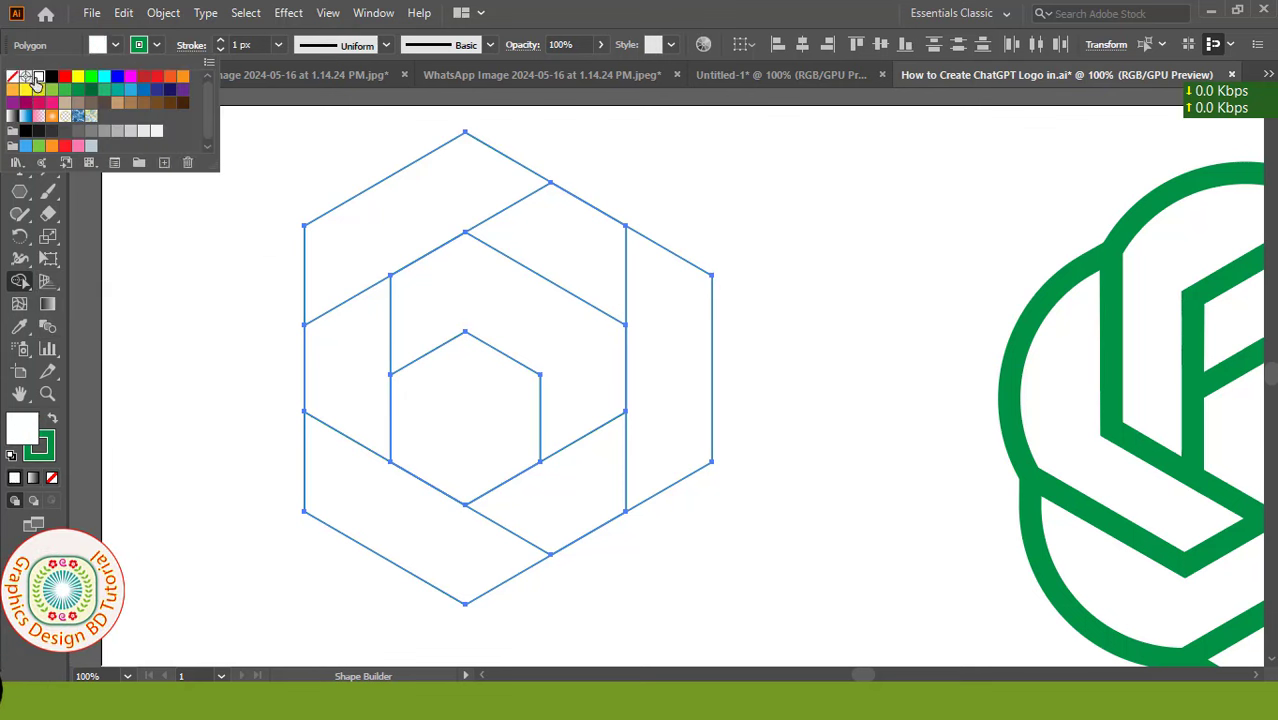
pyautogui.click(279, 528)
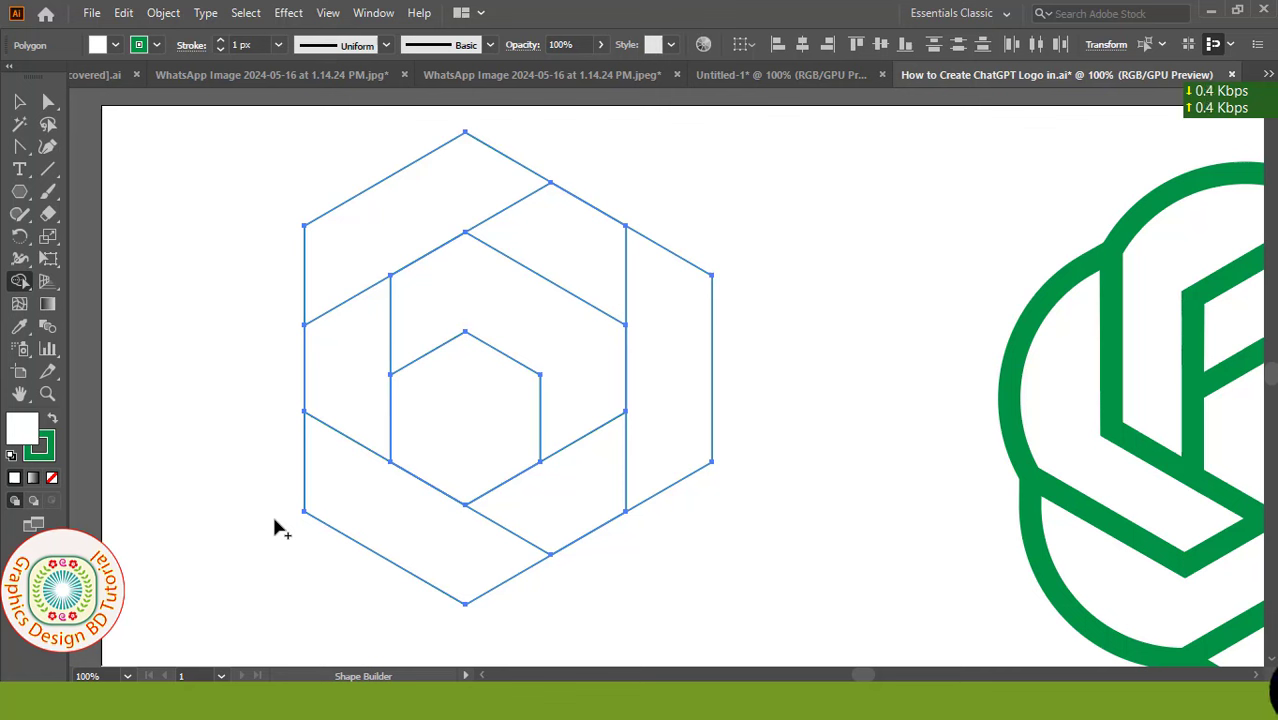
# Delete the lower-left, inner and right regions, merging the two left faces into one piece.
pyautogui.keyDown('alt'); pyautogui.click(402, 537); pyautogui.keyUp('alt')
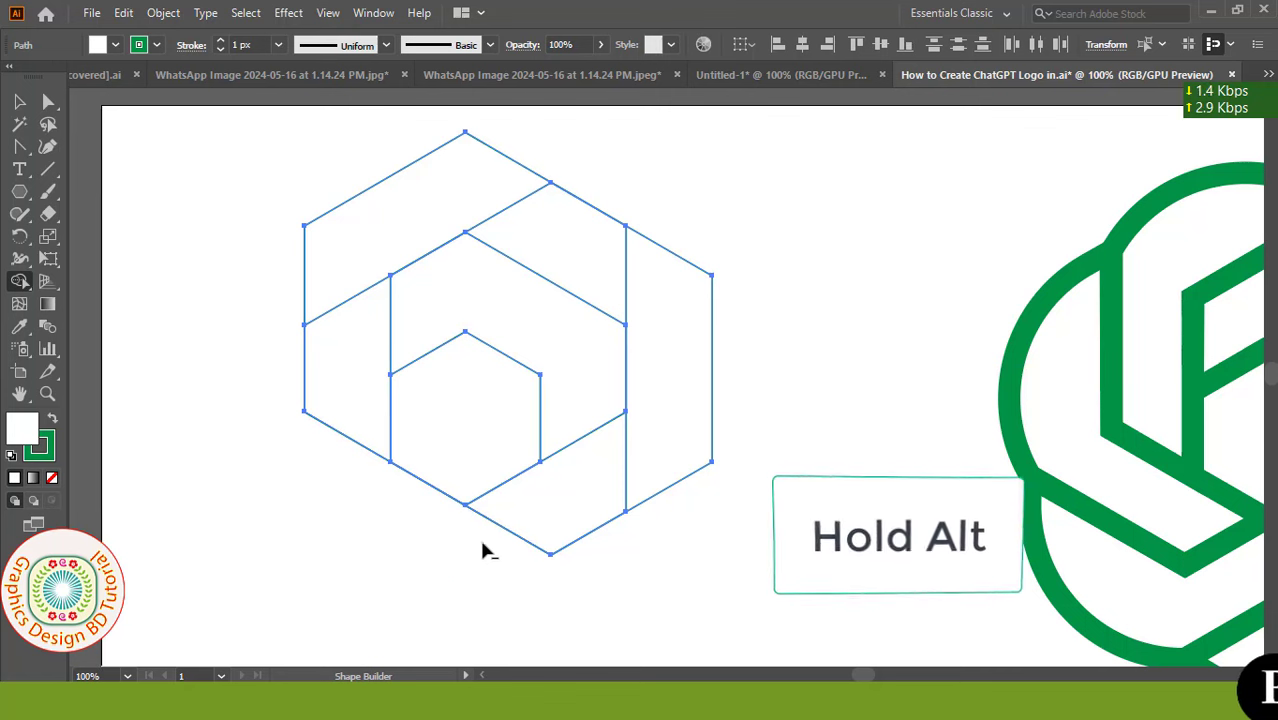
pyautogui.keyDown('alt'); pyautogui.click(508, 437); pyautogui.keyUp('alt')
pyautogui.keyDown('alt'); pyautogui.click(628, 505); pyautogui.keyUp('alt')
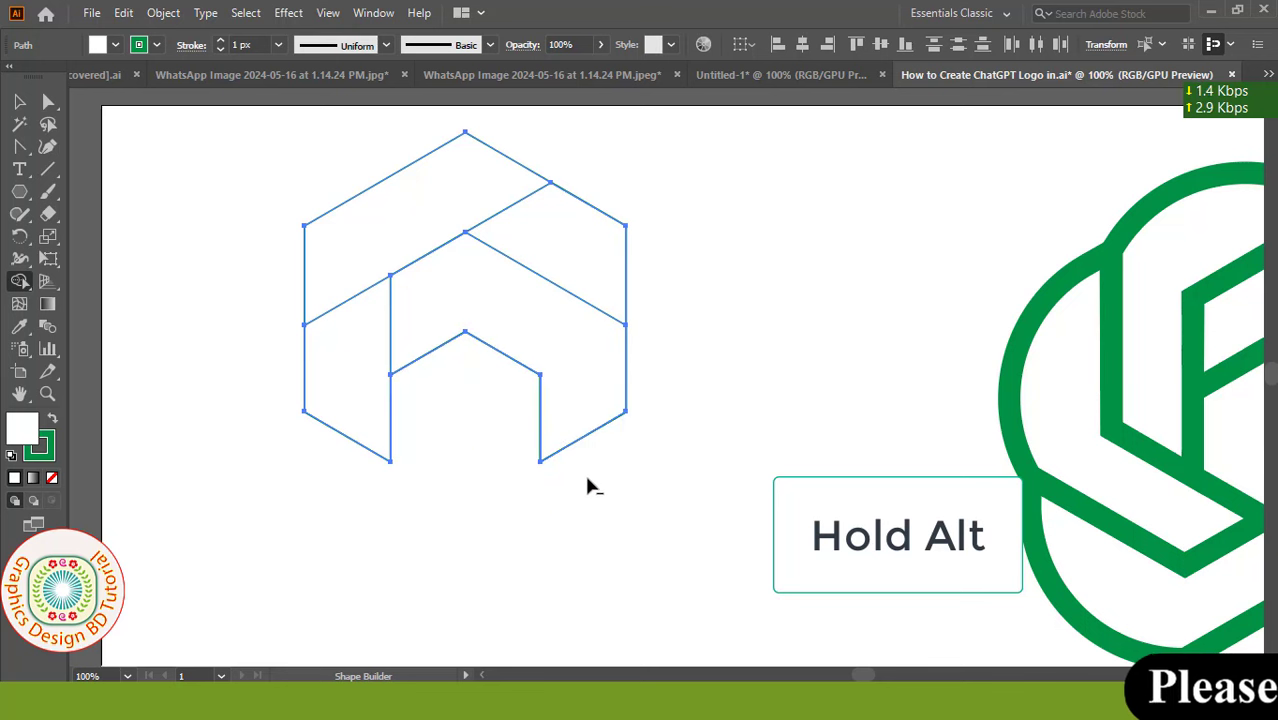
pyautogui.keyDown('alt'); pyautogui.click(577, 412); pyautogui.keyUp('alt')
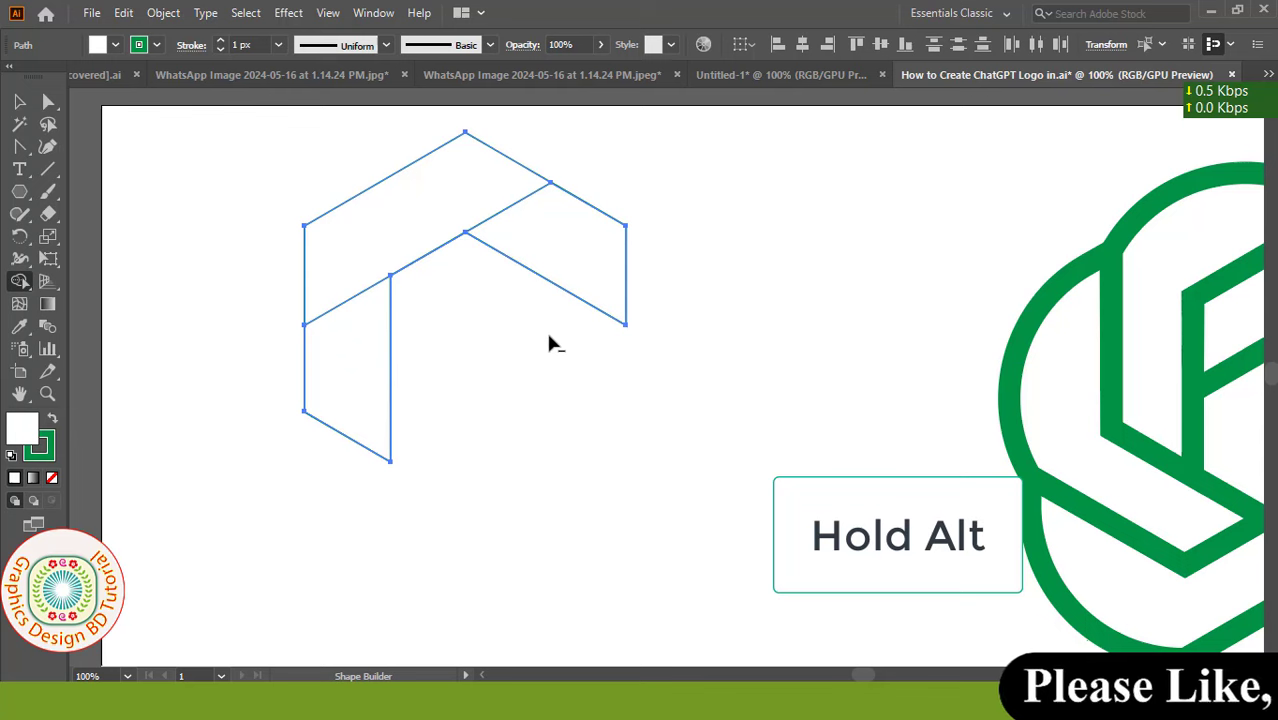
pyautogui.keyDown('alt'); pyautogui.click(590, 282); pyautogui.keyUp('alt')
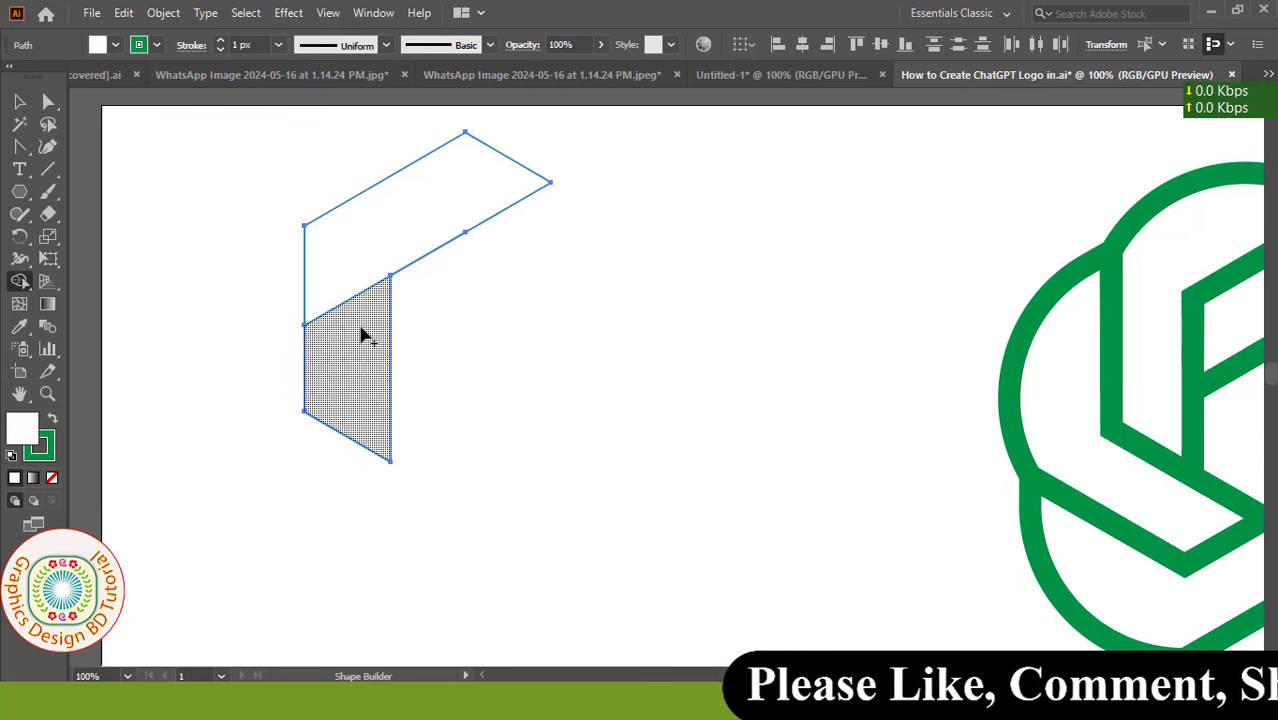
pyautogui.moveTo(358, 325); pyautogui.dragTo(352, 287)
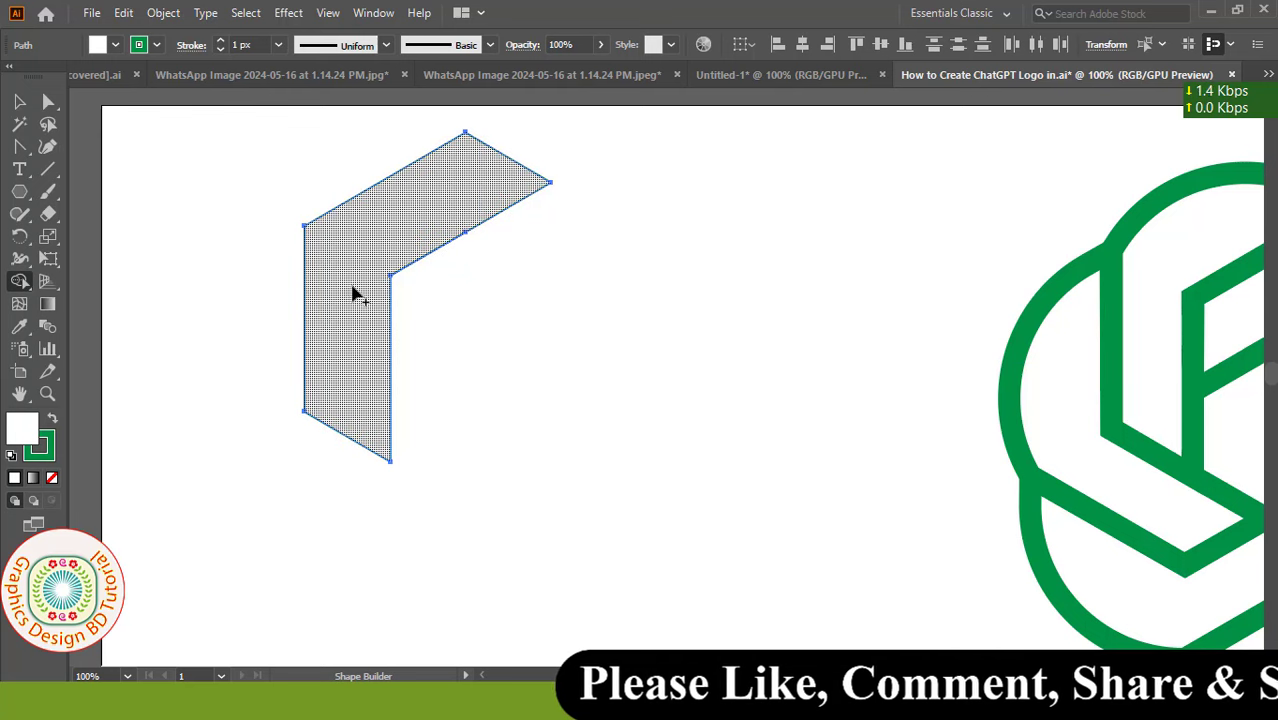
# Curve the piece's top-left edge into an arc with the Anchor Point tool.
pyautogui.press('v')
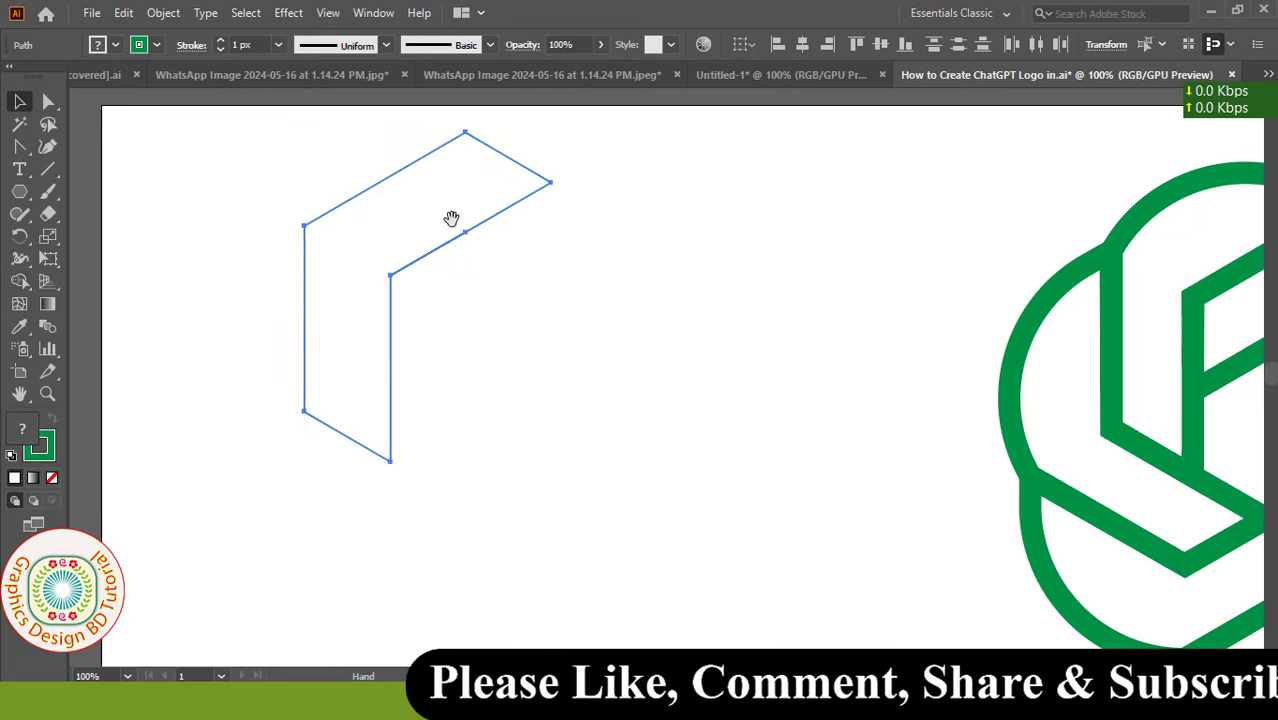
pyautogui.moveTo(451, 214); pyautogui.dragTo(451, 280)
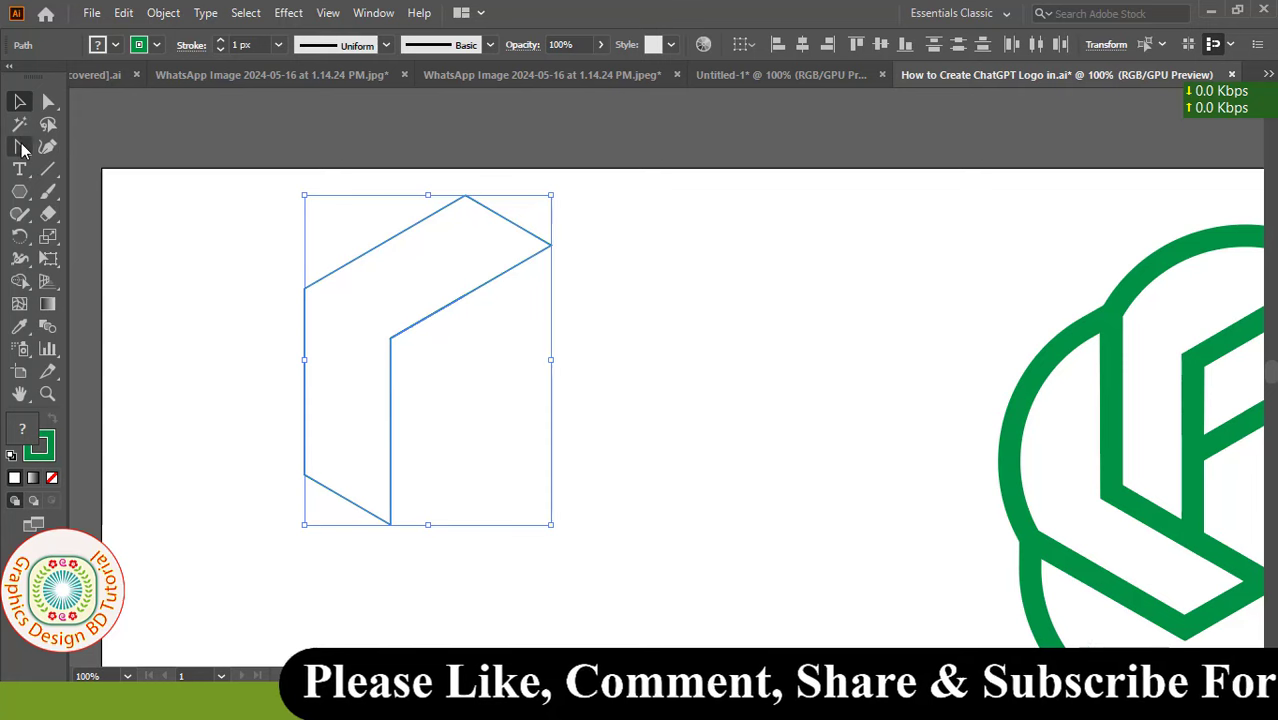
pyautogui.moveTo(22, 148); pyautogui.dragTo(134, 213)
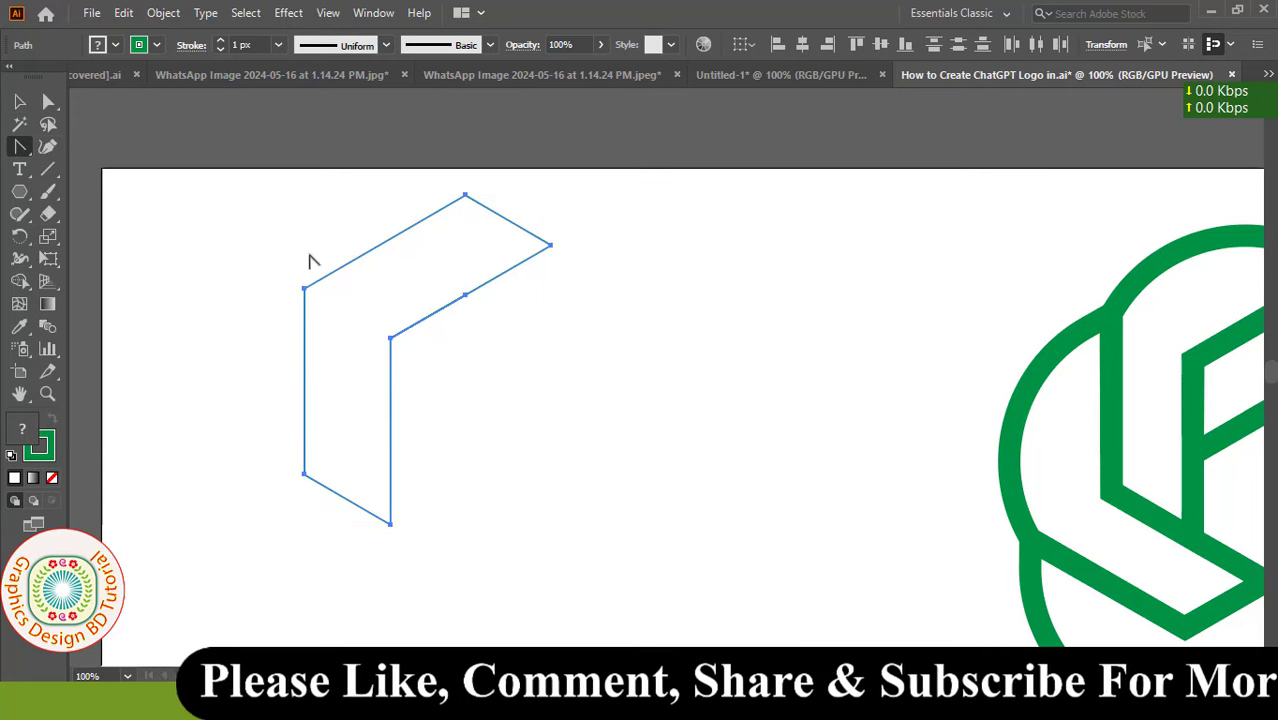
pyautogui.moveTo(390, 248); pyautogui.dragTo(392, 230)
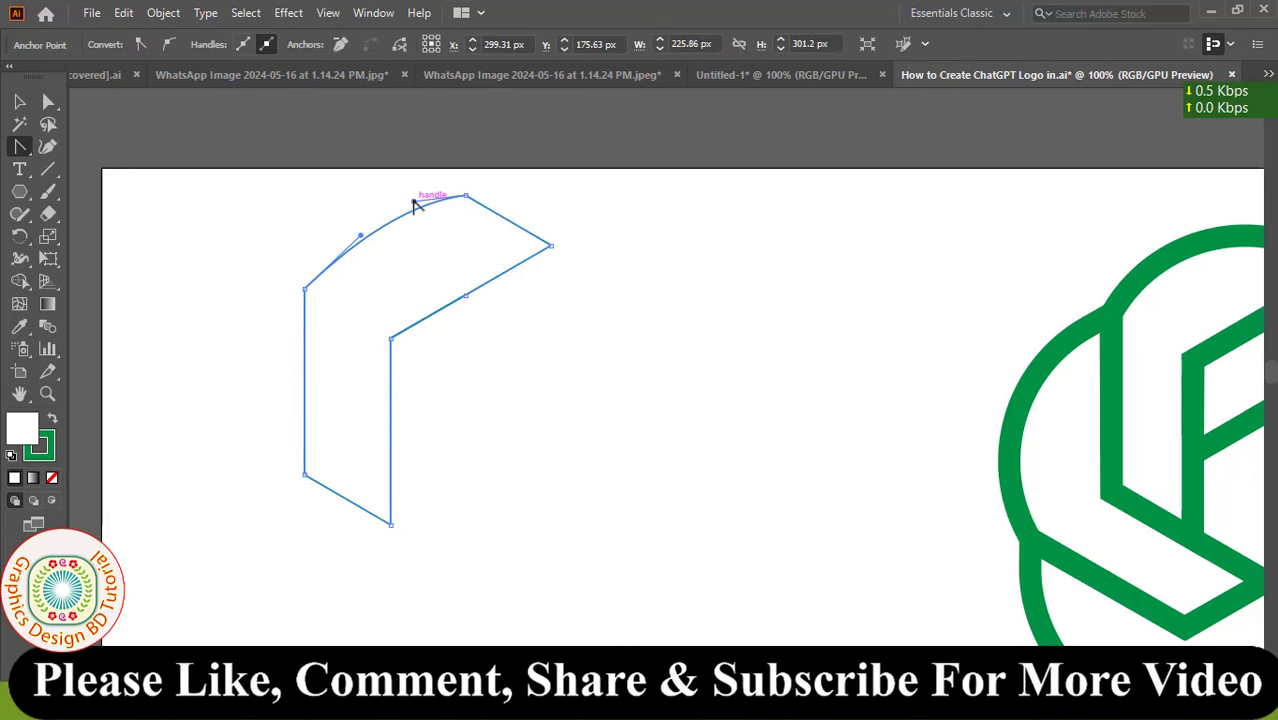
pyautogui.moveTo(413, 203); pyautogui.dragTo(406, 189)
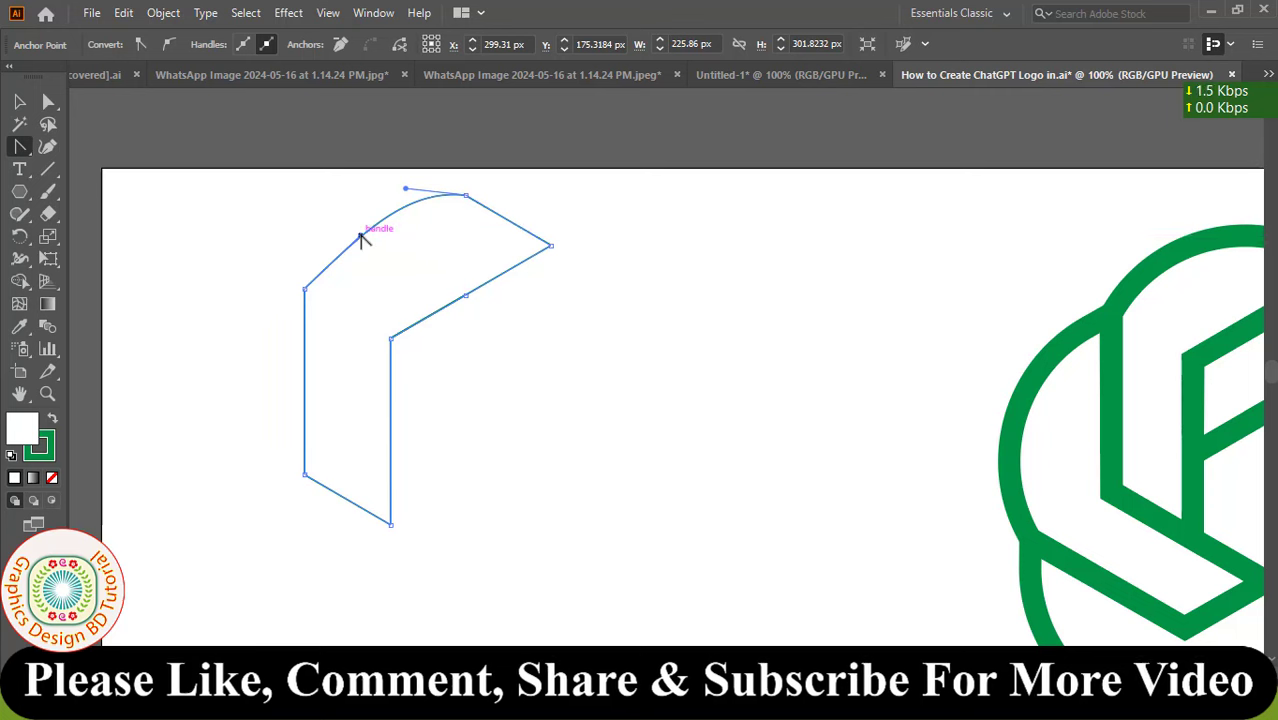
pyautogui.moveTo(362, 238); pyautogui.dragTo(349, 229)
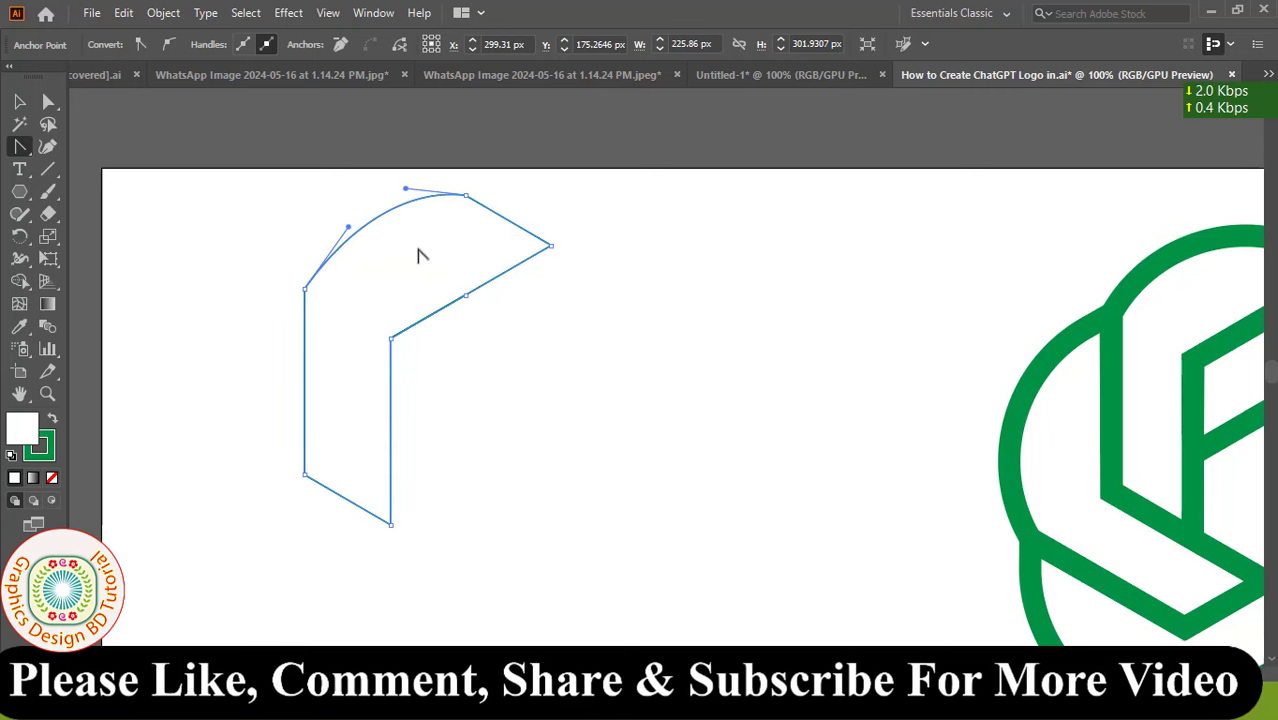
# Round off the top corner point, zoom out and reselect the curved piece.
pyautogui.press('a')
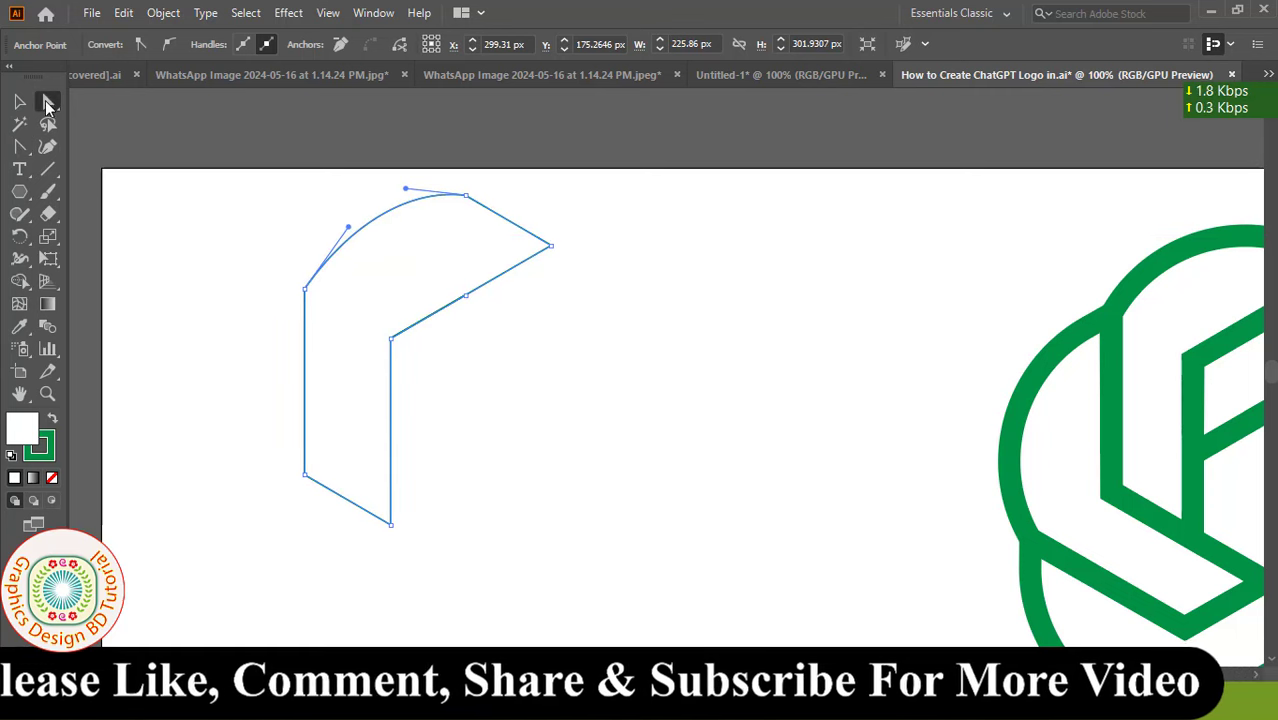
pyautogui.click(465, 195)
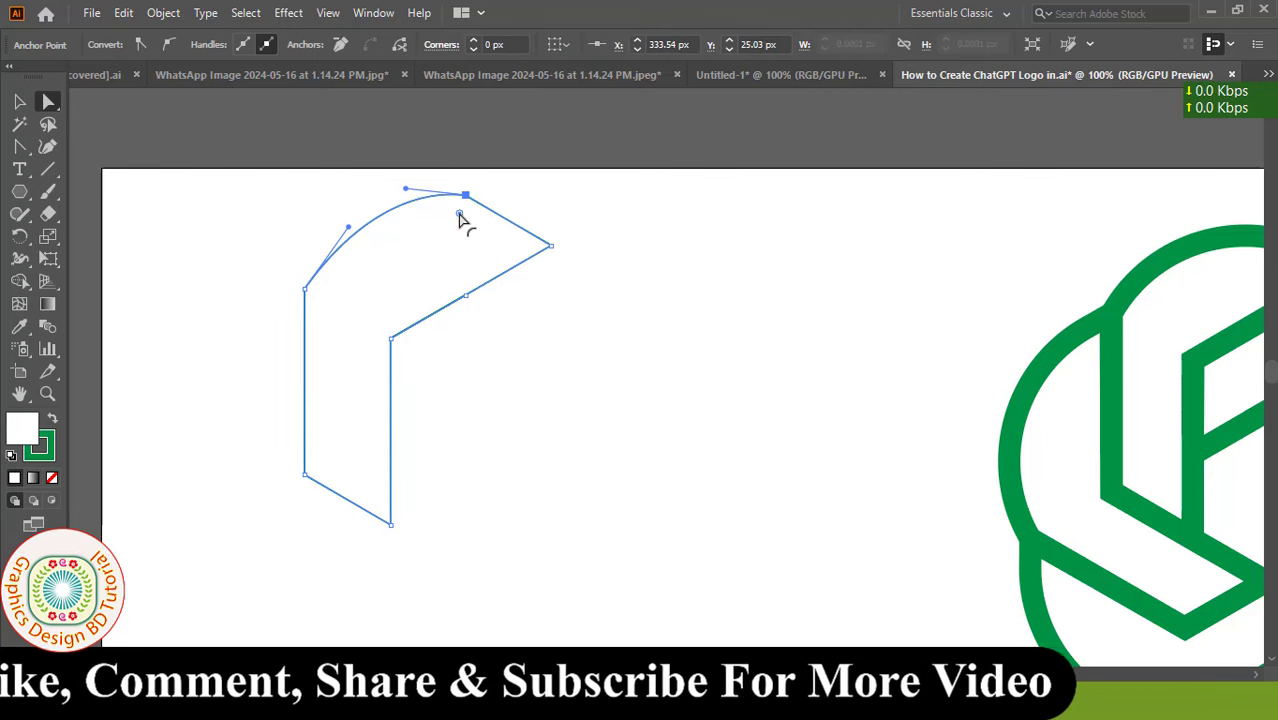
pyautogui.moveTo(459, 213); pyautogui.dragTo(441, 434)
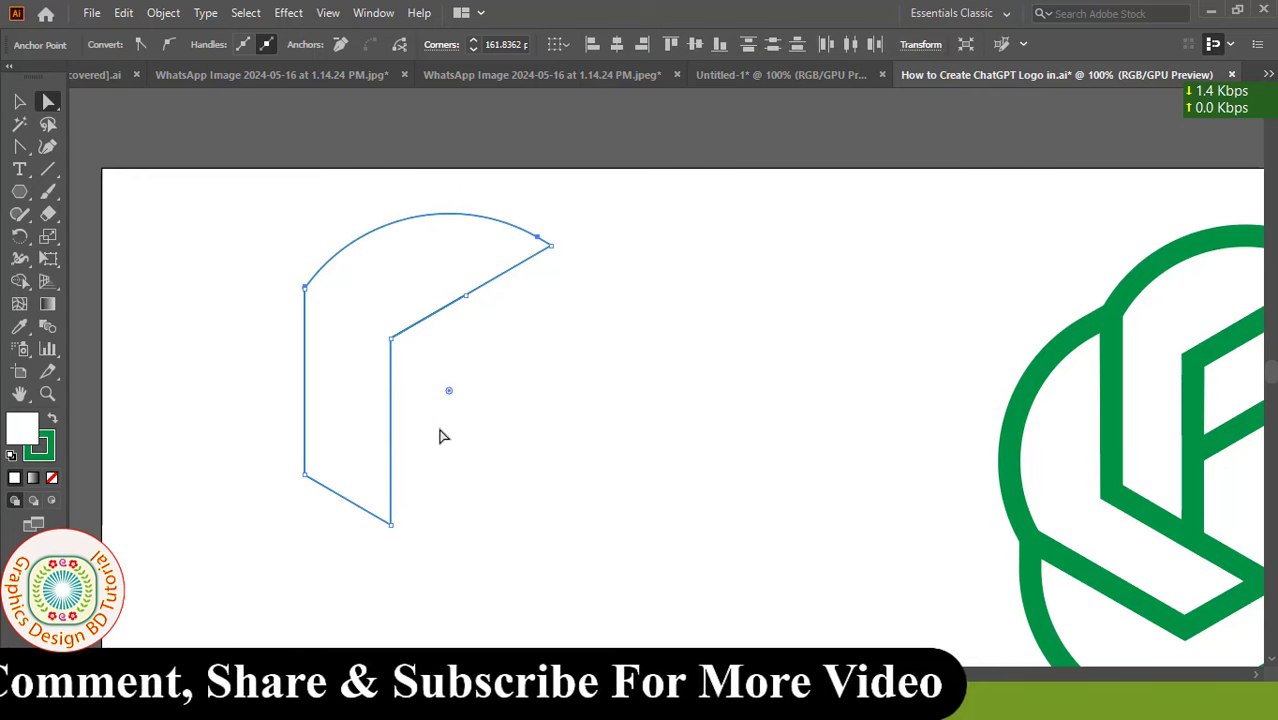
pyautogui.press('v')
pyautogui.click(607, 349)
pyautogui.hotkey('ctrl', '-')
pyautogui.click(345, 277)
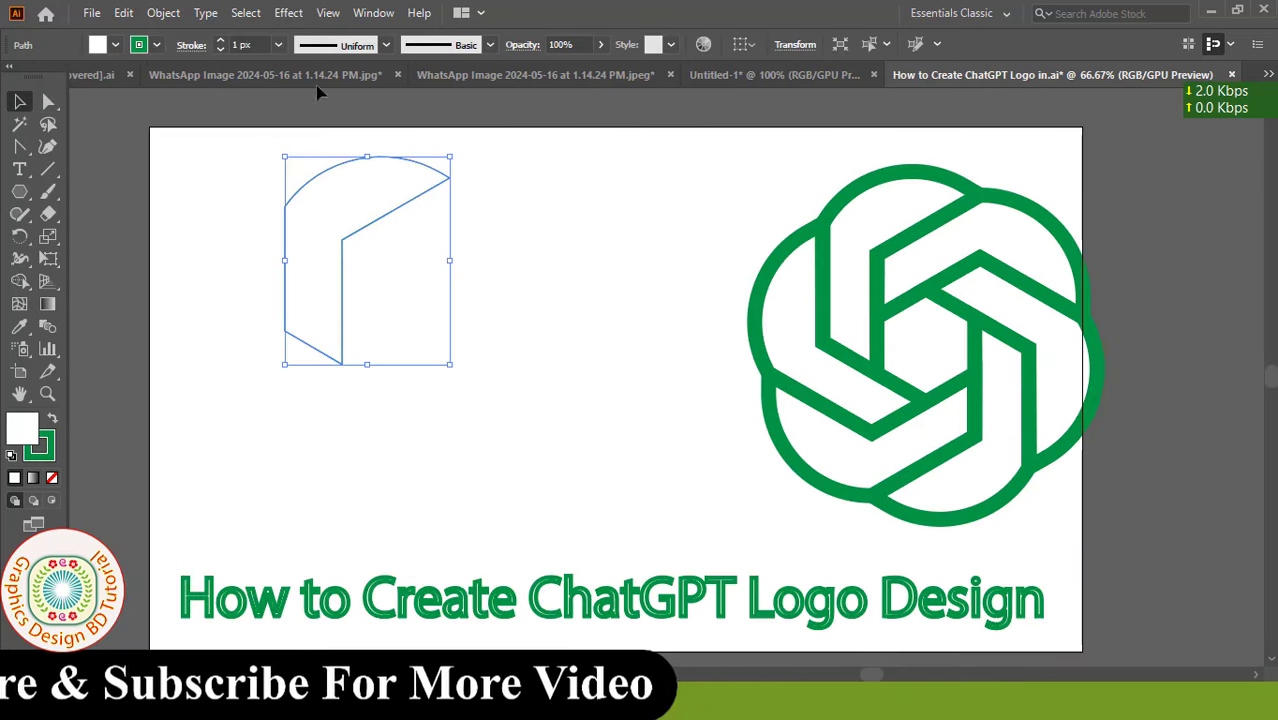
# Add a Transform effect with 5 copies at a 360/6 (60°) rotation angle.
pyautogui.click(288, 14)
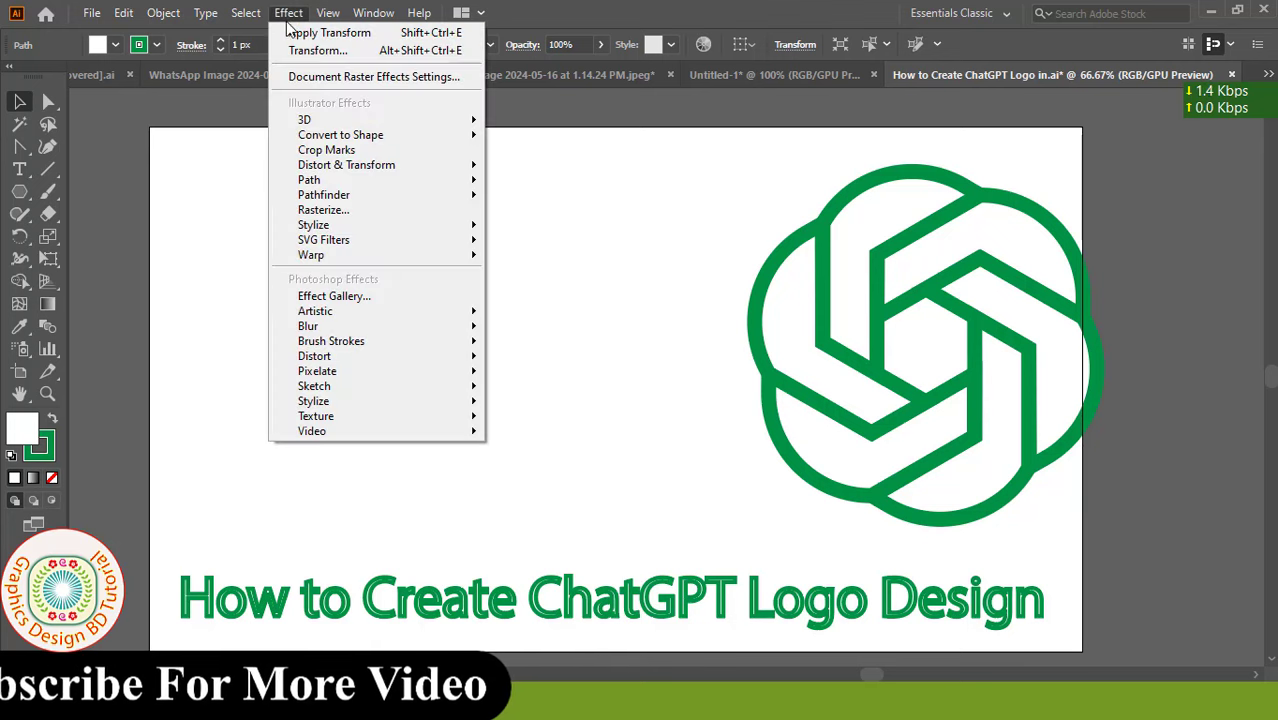
pyautogui.moveTo(346, 165)
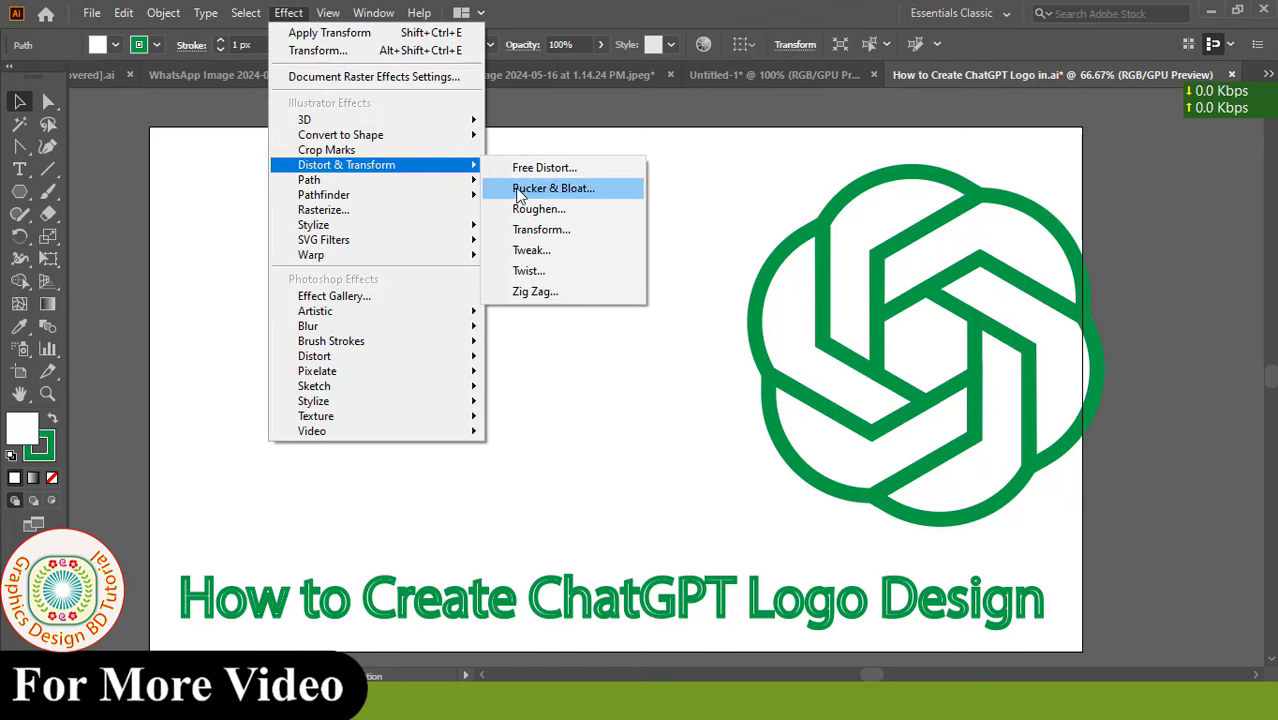
pyautogui.click(548, 232)
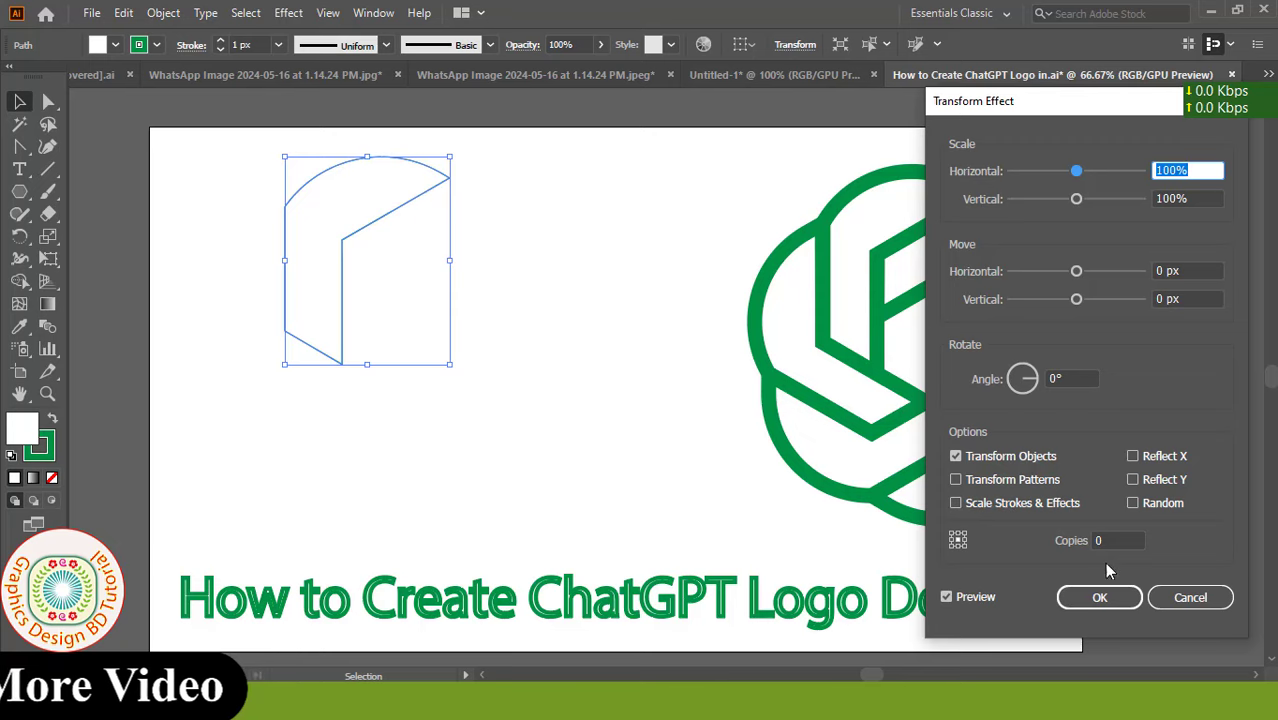
pyautogui.moveTo(1069, 101); pyautogui.dragTo(670, 28)
pyautogui.doubleClick(712, 467)
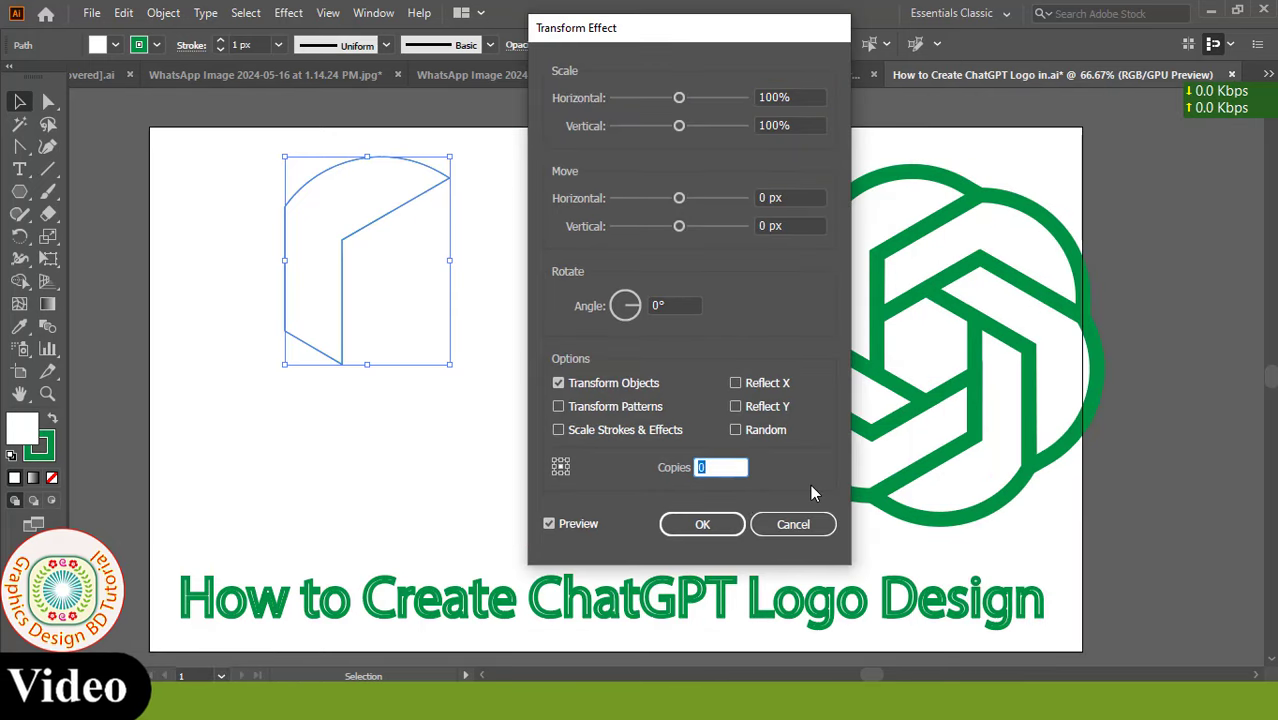
pyautogui.write('5')
pyautogui.click(680, 305)
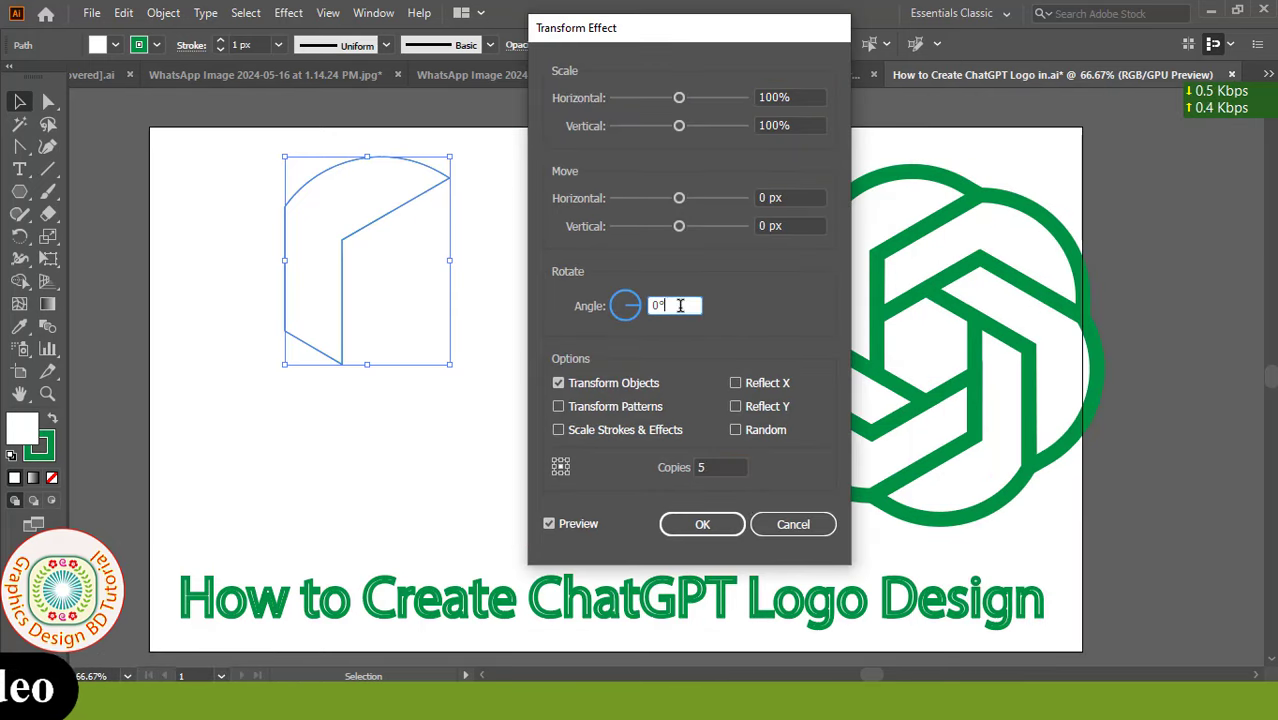
pyautogui.write('360/')
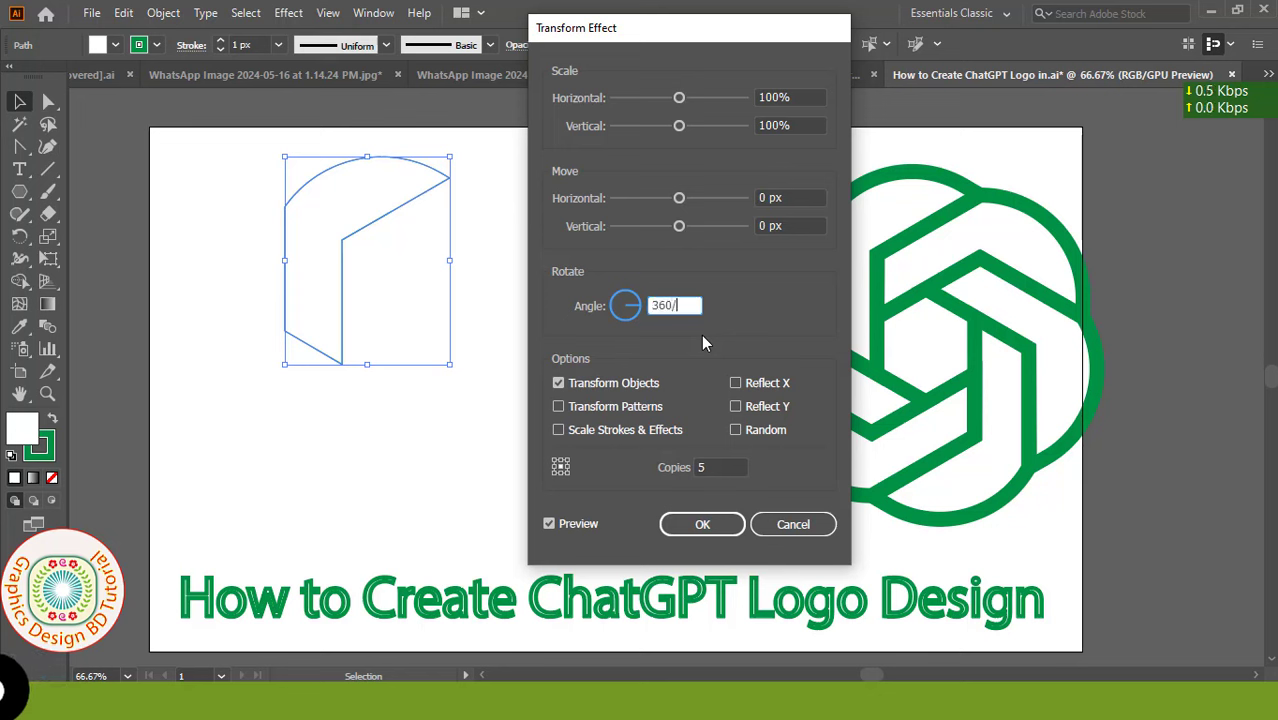
pyautogui.write('6')
# Enter initial move offsets of -43 px horizontal and 50 px vertical.
pyautogui.click(786, 197)
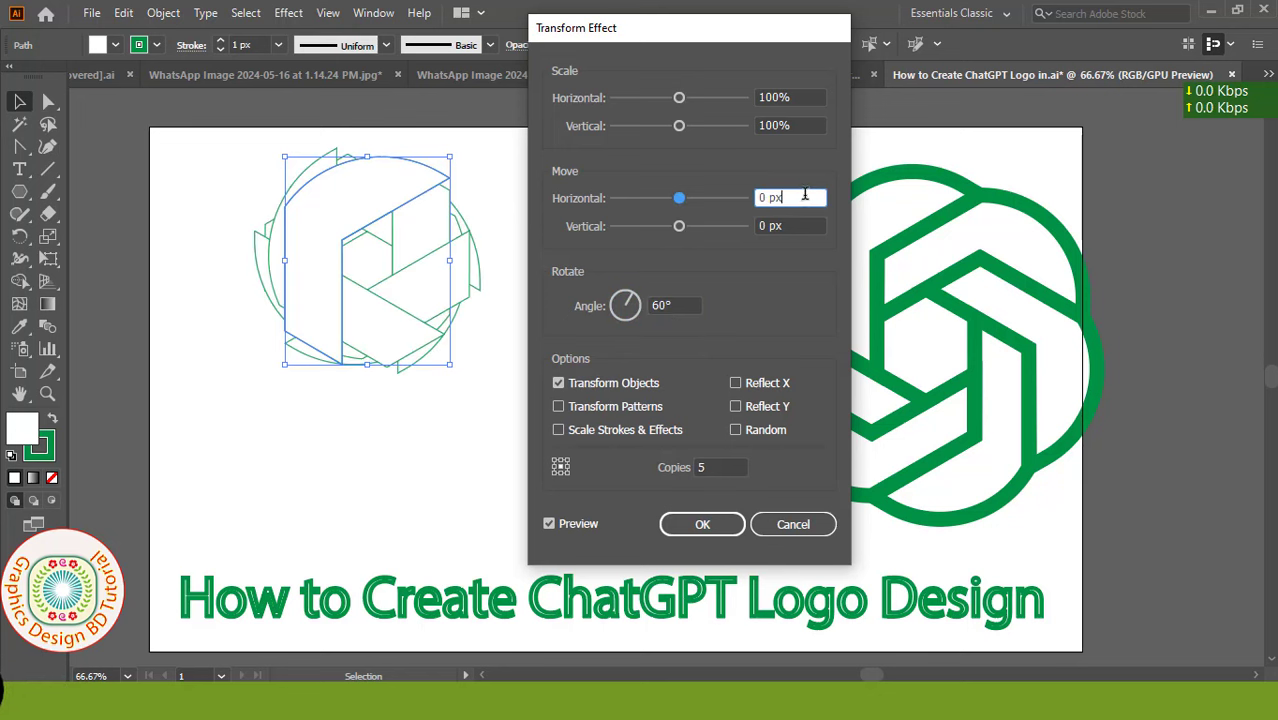
pyautogui.write('-43')
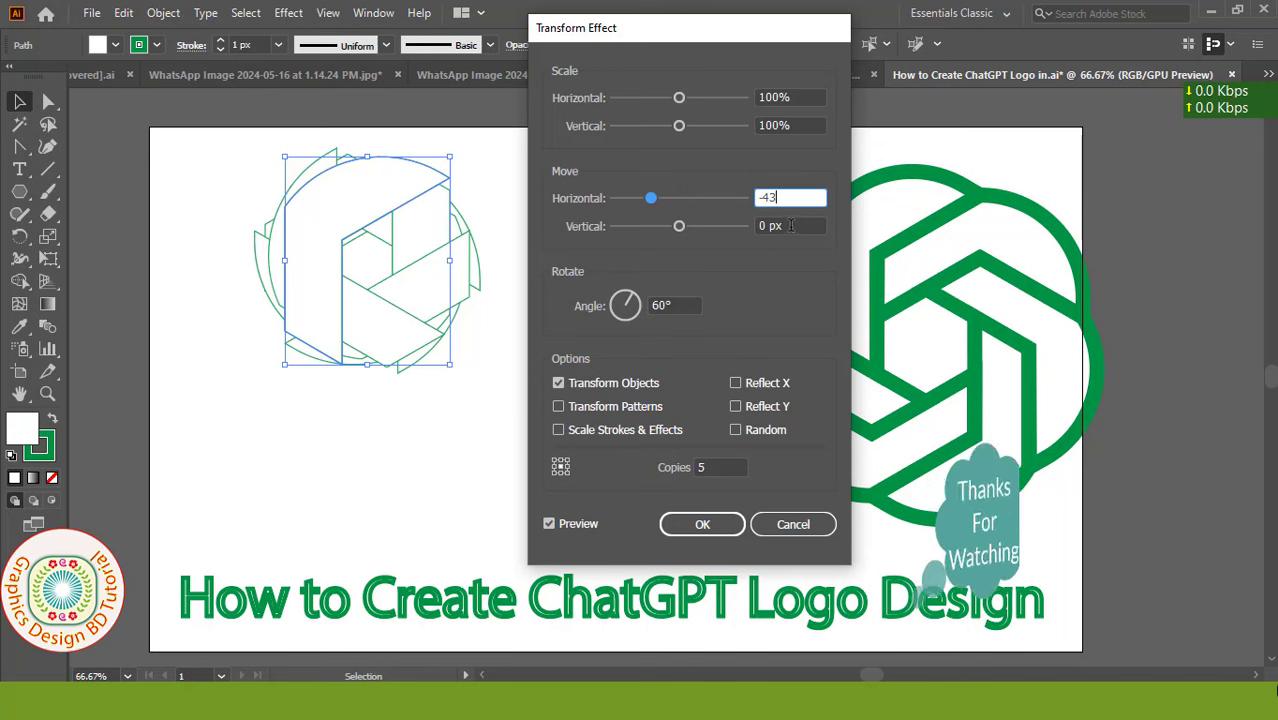
pyautogui.click(790, 225)
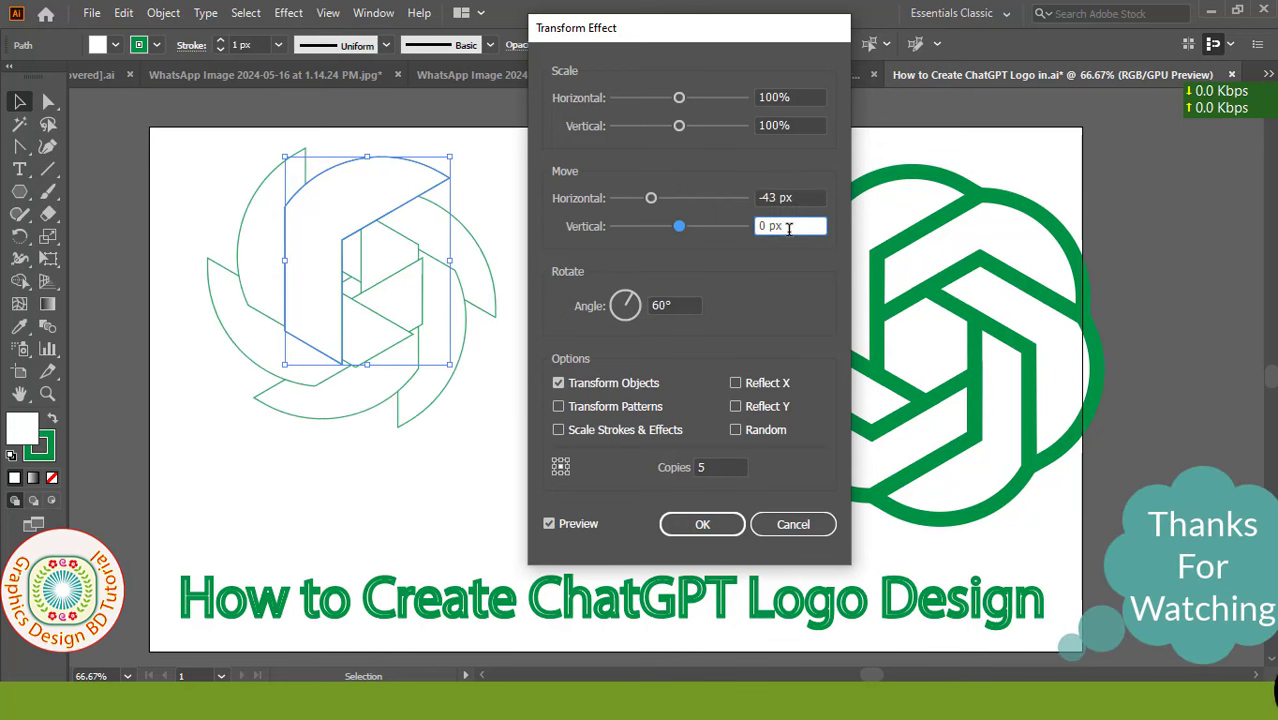
pyautogui.write('50')
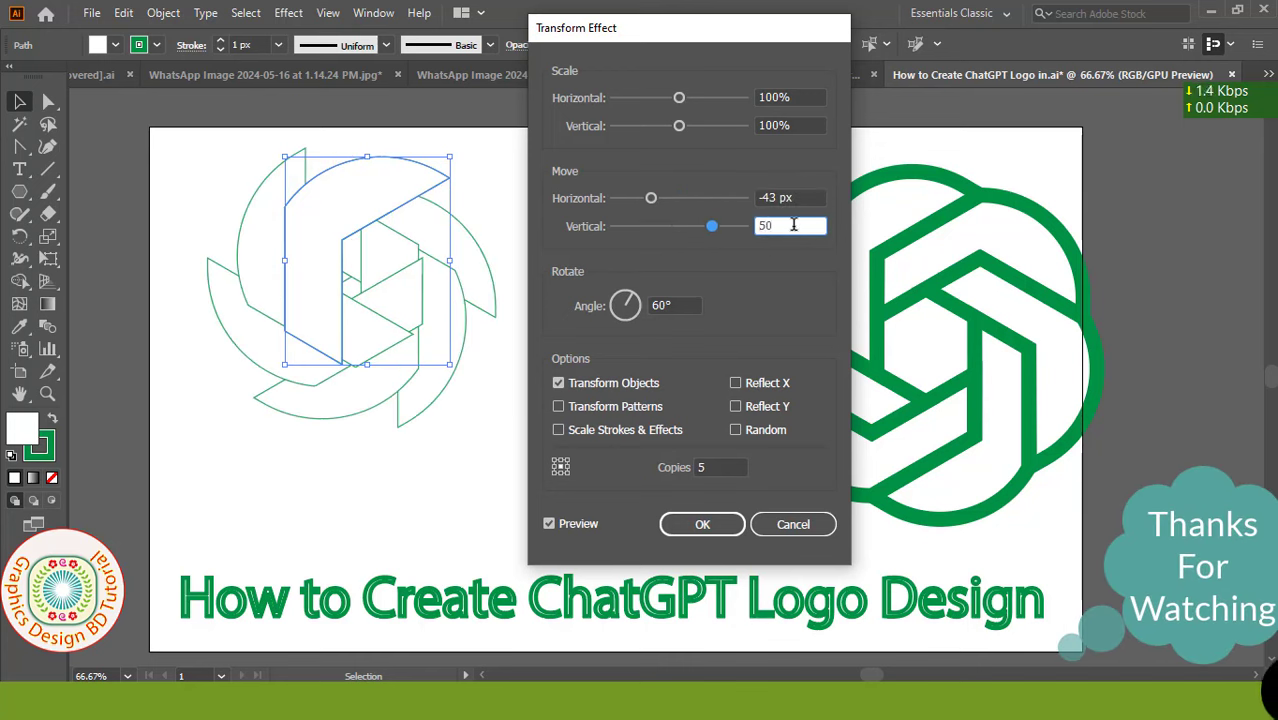
pyautogui.click(804, 197)
# Fine-tune the offsets to -71 px horizontal and 80 px vertical, then apply the effect.
pyautogui.moveTo(713, 28); pyautogui.dragTo(857, 36)
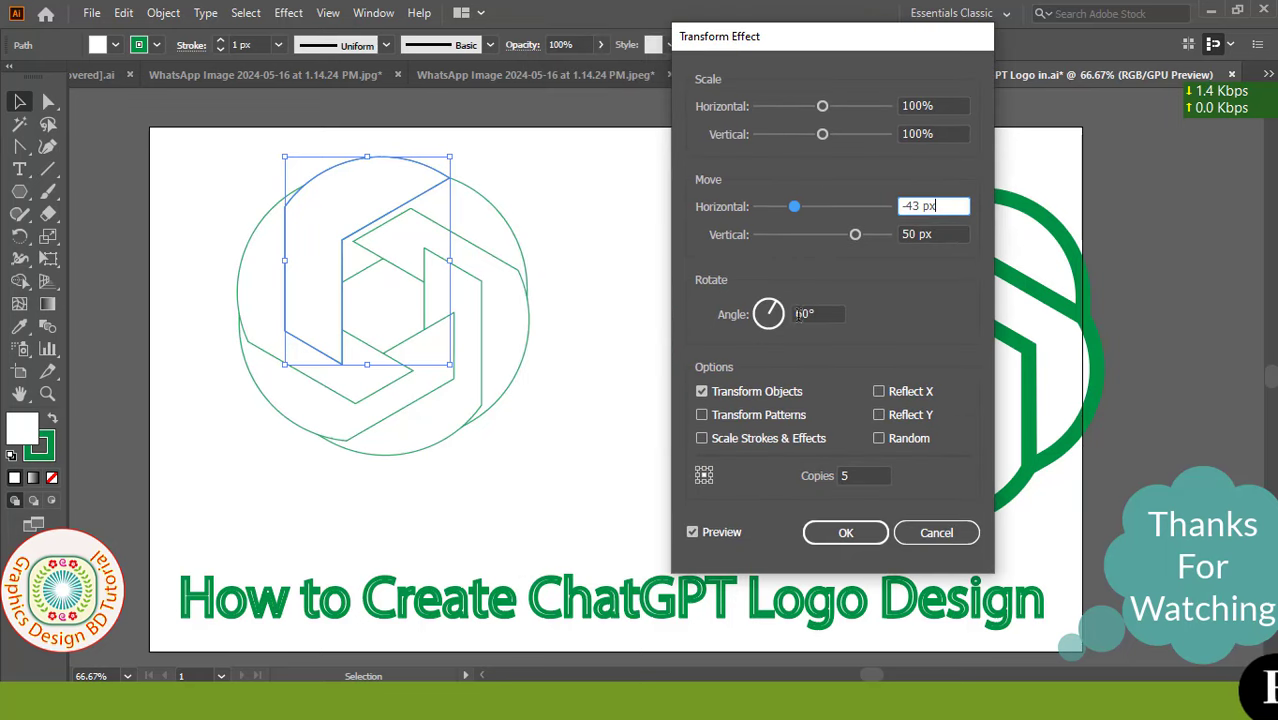
pyautogui.scroll(-12, 950, 207)
pyautogui.scroll(-12, 948, 205)
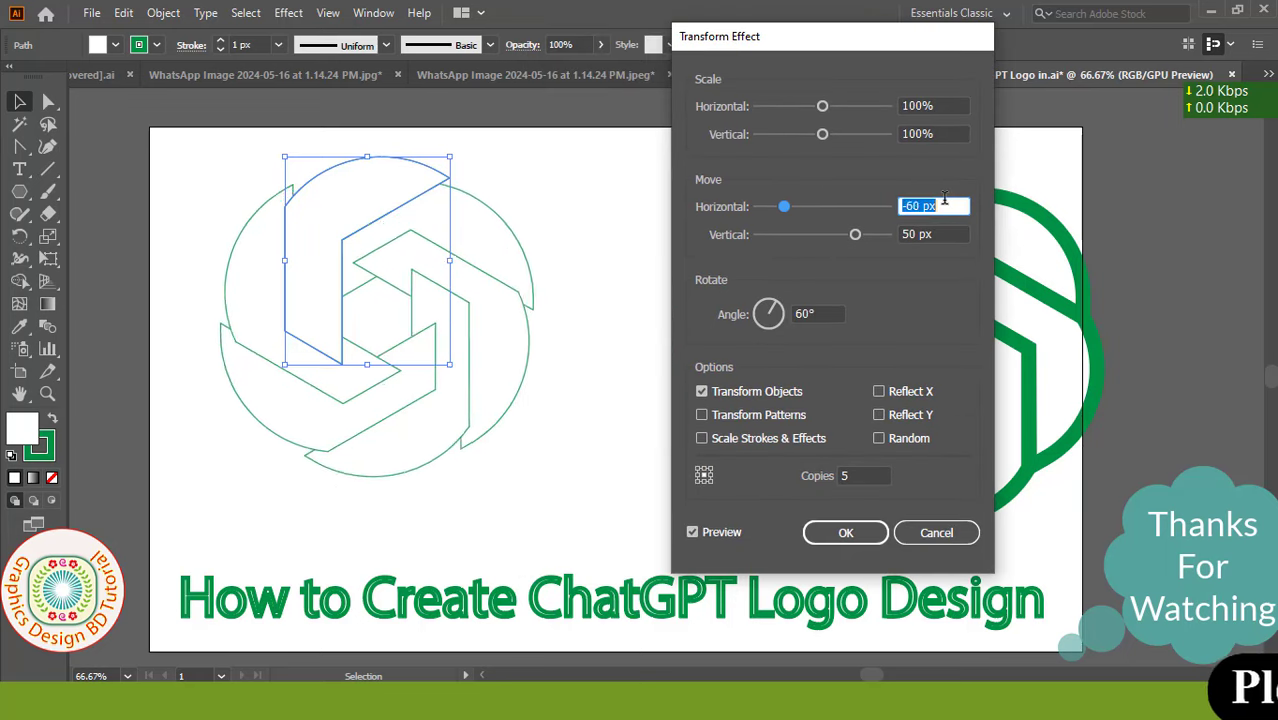
pyautogui.scroll(-12, 946, 202)
pyautogui.scroll(-13, 944, 199)
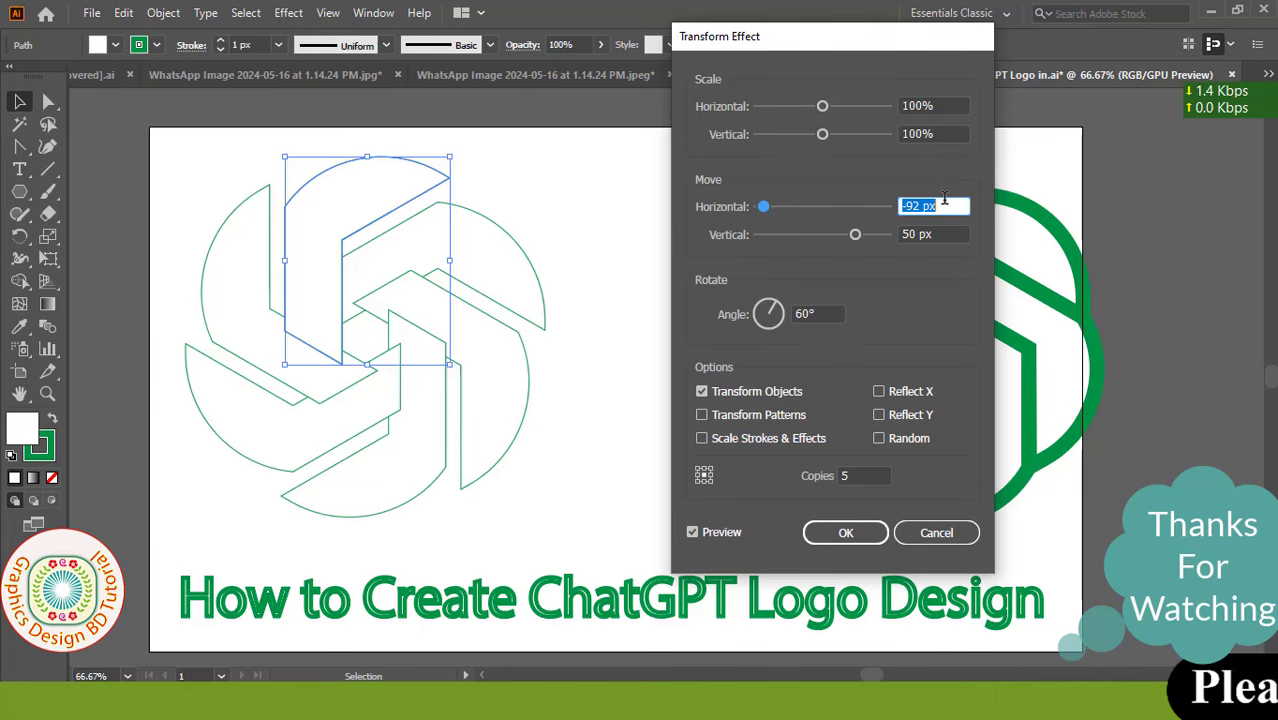
pyautogui.scroll(5, 944, 203)
pyautogui.scroll(4, 944, 205)
pyautogui.click(935, 234)
pyautogui.scroll(9, 937, 233)
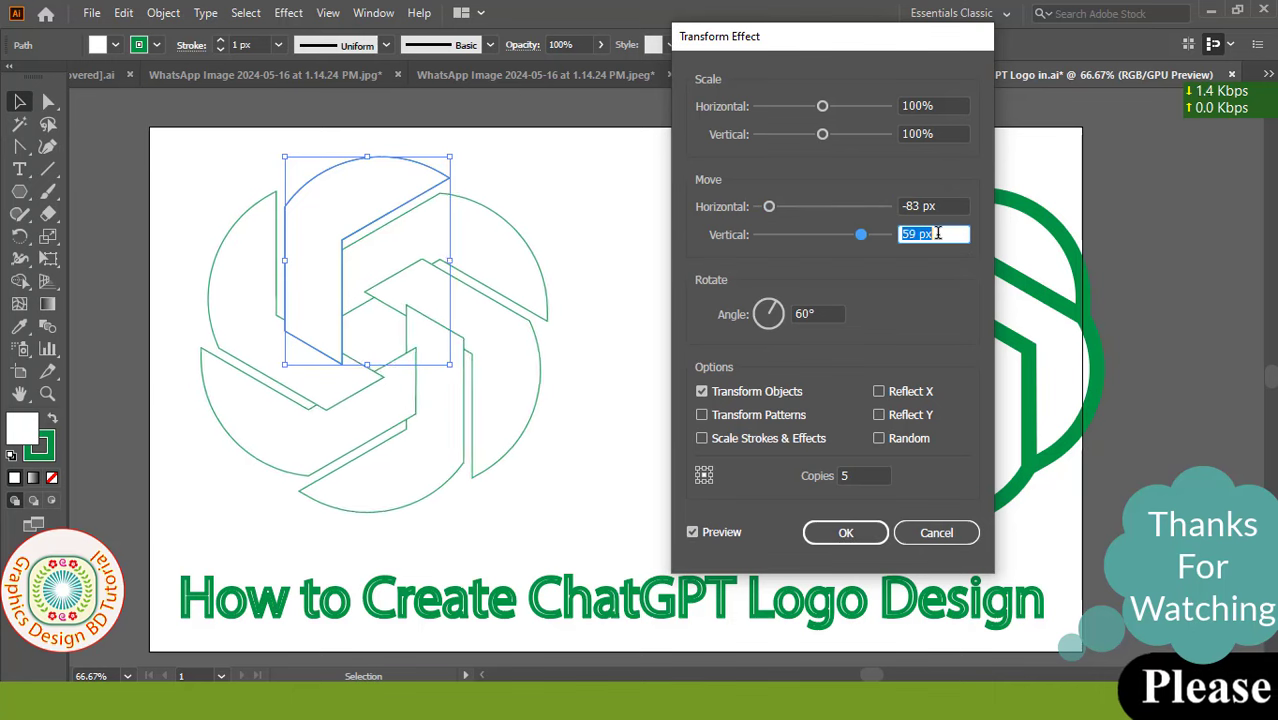
pyautogui.scroll(8, 937, 233)
pyautogui.scroll(8, 937, 233)
pyautogui.scroll(6, 937, 233)
pyautogui.click(935, 206)
pyautogui.scroll(1, 940, 203)
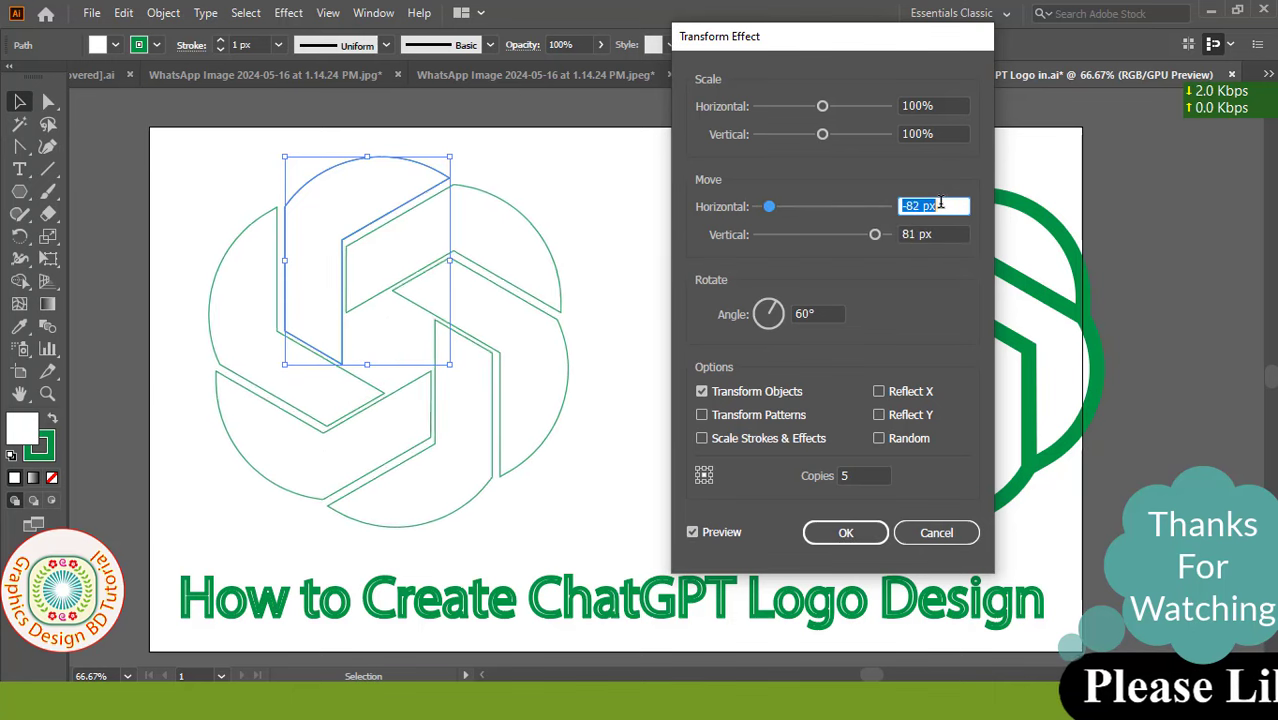
pyautogui.scroll(4, 940, 203)
pyautogui.scroll(4, 940, 203)
pyautogui.scroll(2, 940, 203)
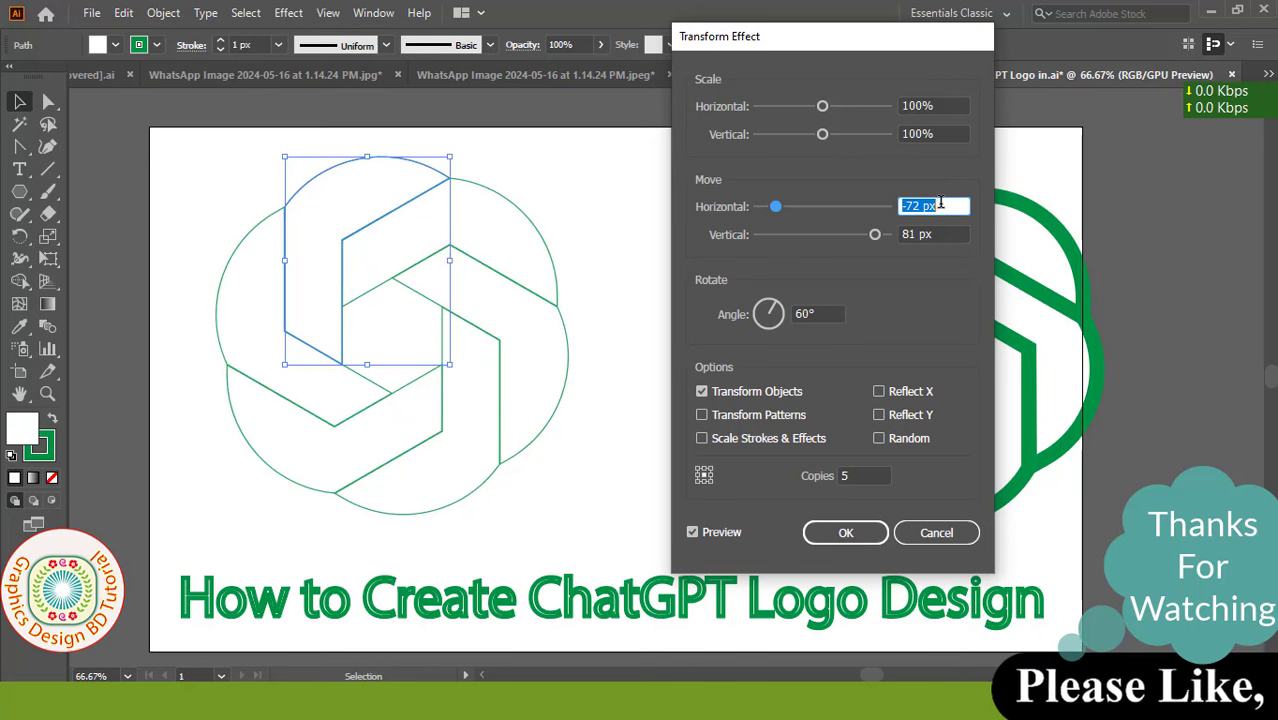
pyautogui.click(947, 233)
pyautogui.scroll(-1, 947, 233)
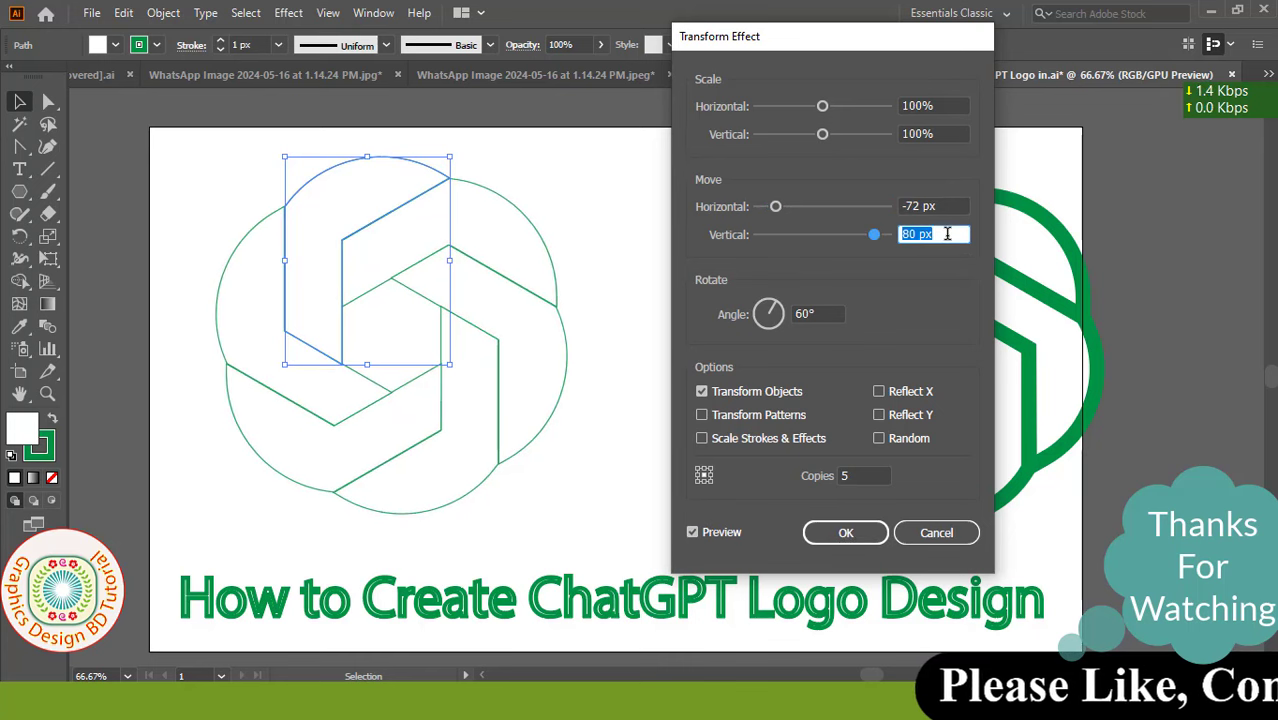
pyautogui.click(947, 206)
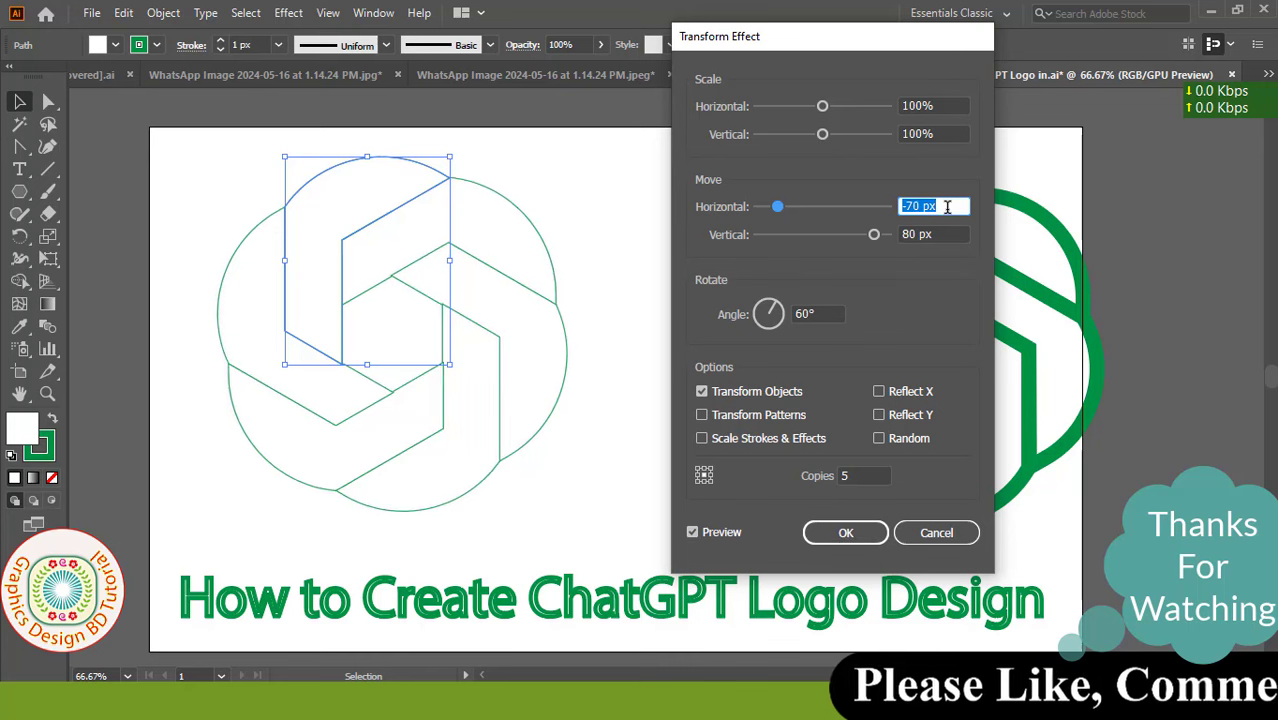
pyautogui.scroll(1, 947, 206)
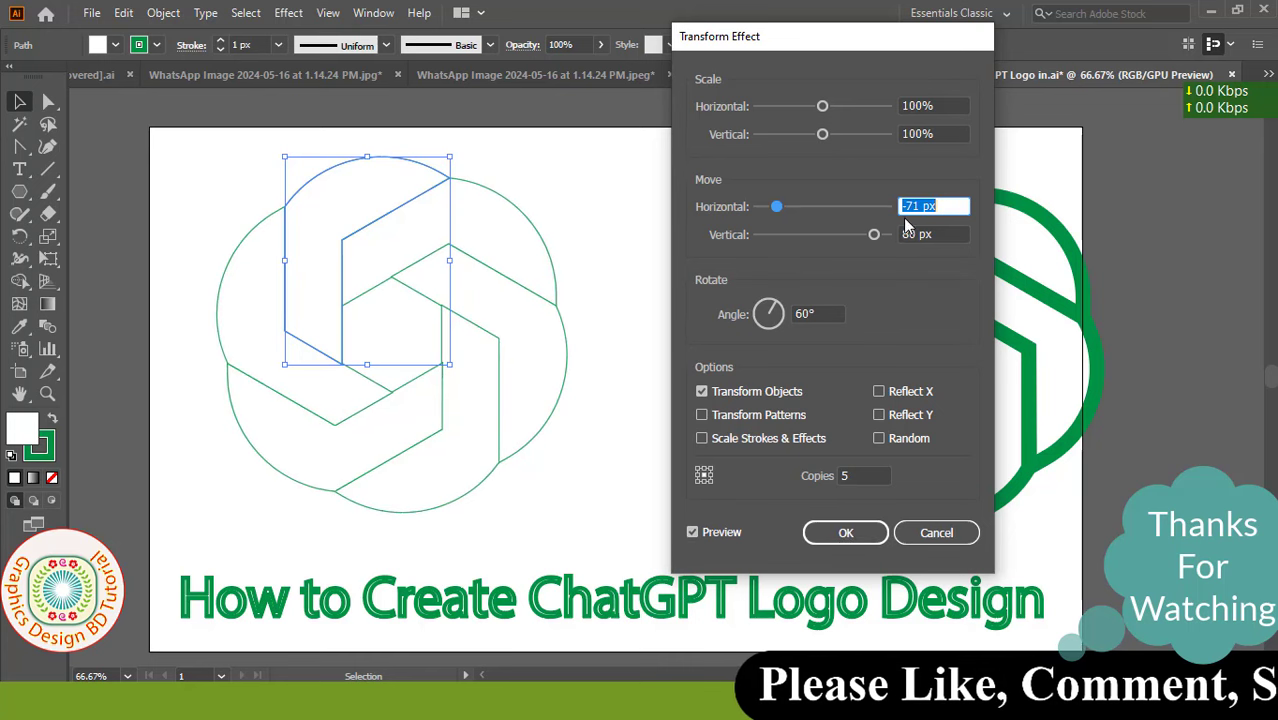
pyautogui.click(845, 532)
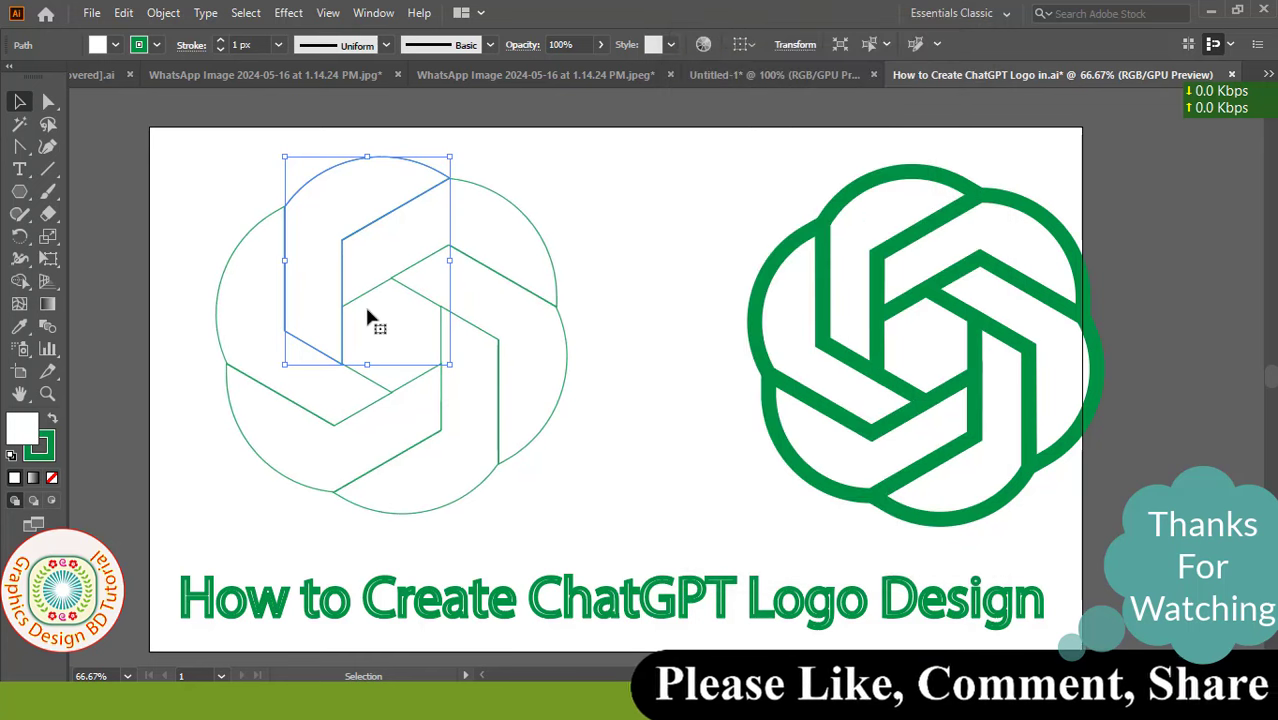
# Expand the knot's appearance into paths and set its stroke weight to 20 px.
pyautogui.click(161, 14)
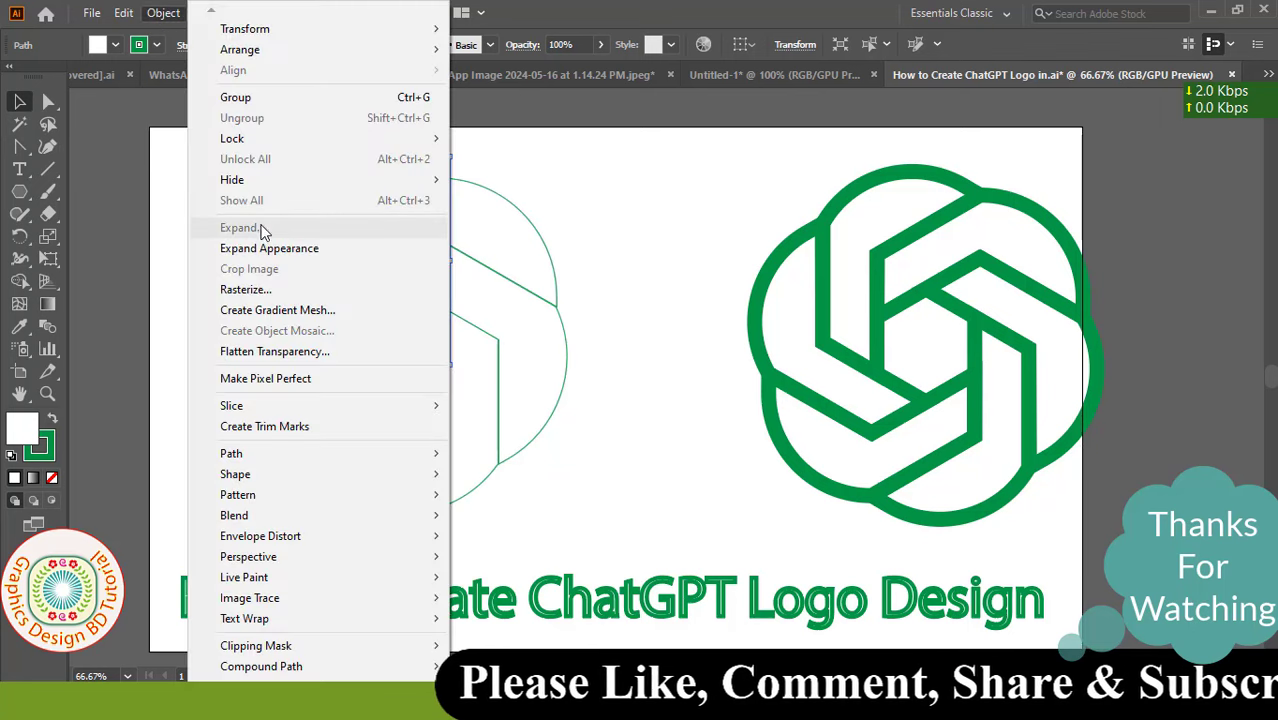
pyautogui.click(298, 248)
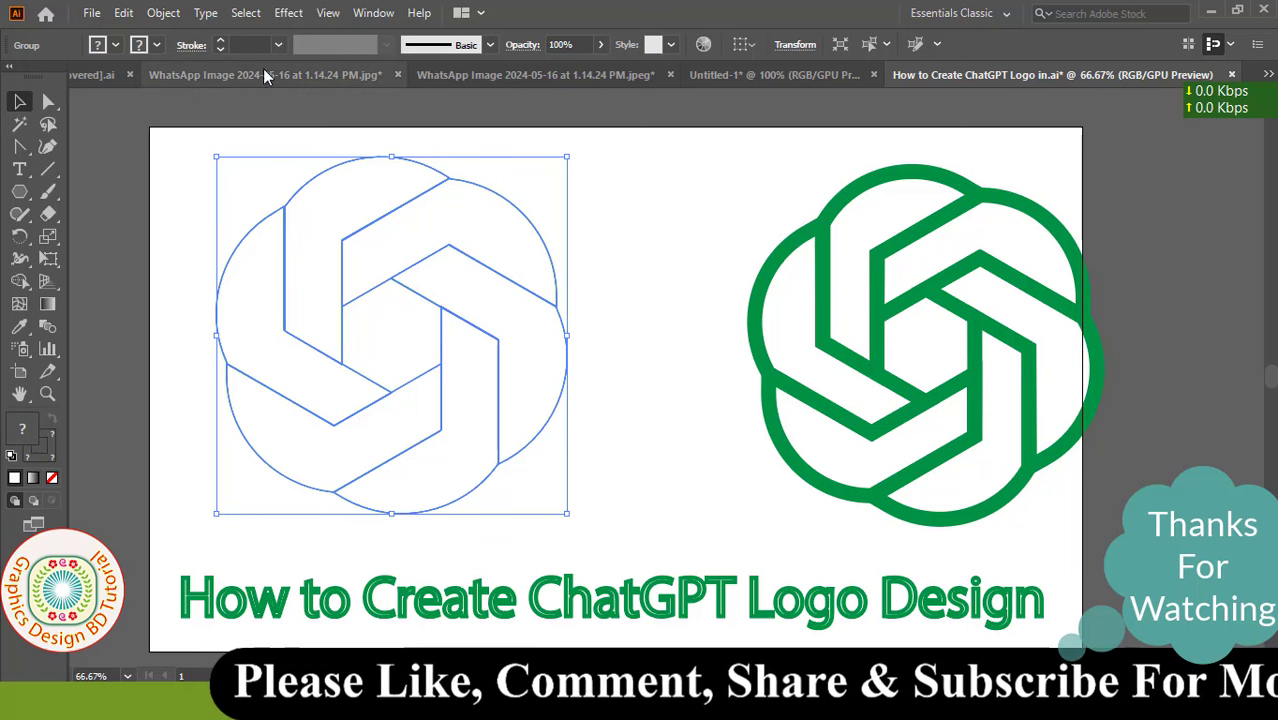
pyautogui.click(279, 45)
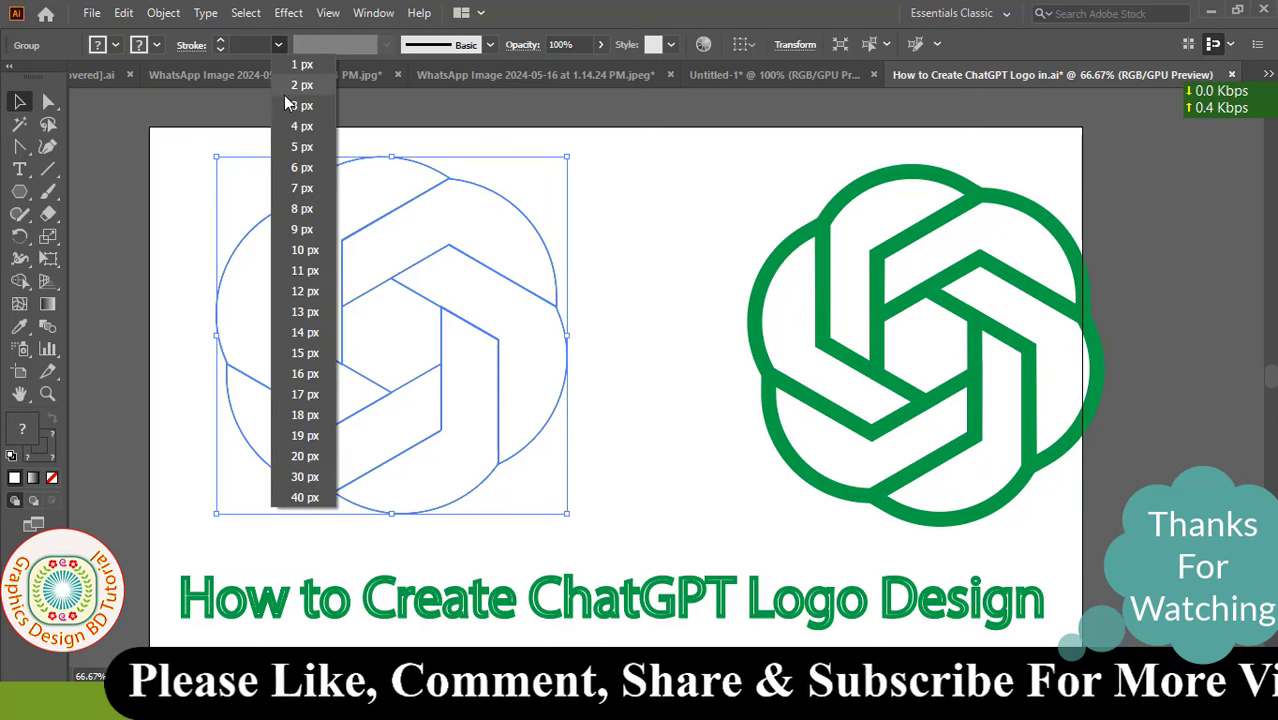
pyautogui.click(305, 456)
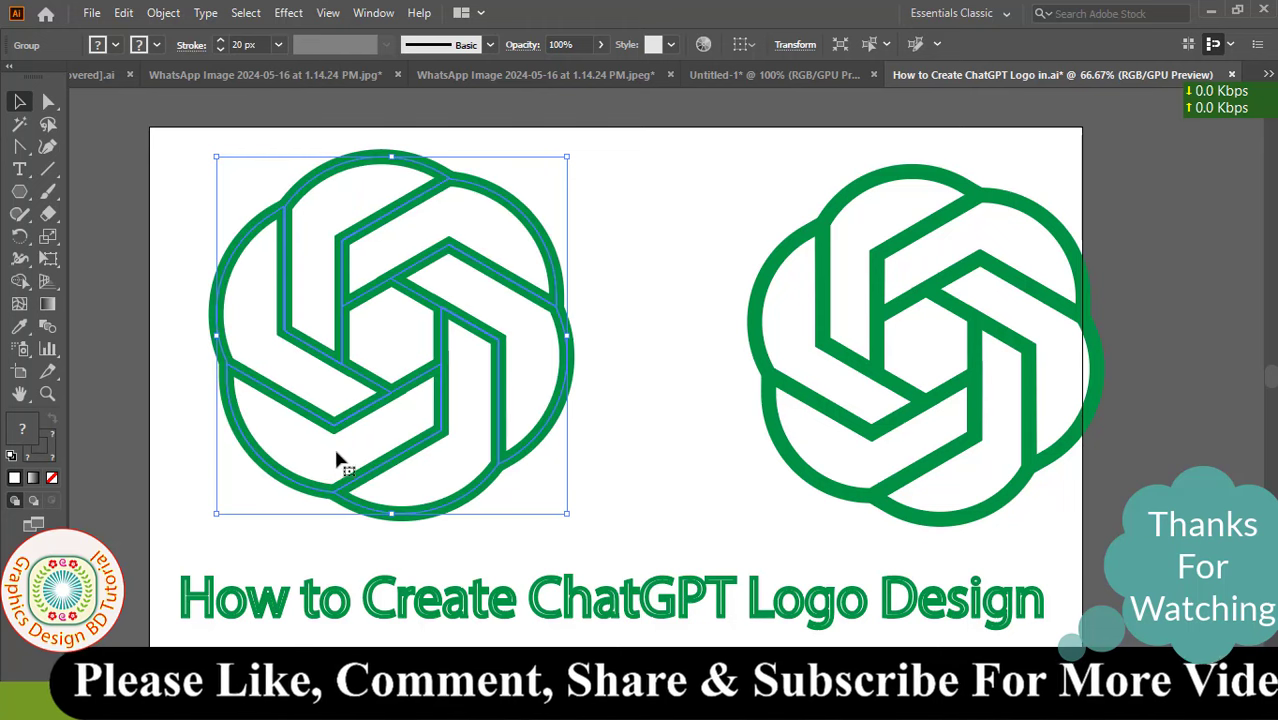
pyautogui.click(622, 326)
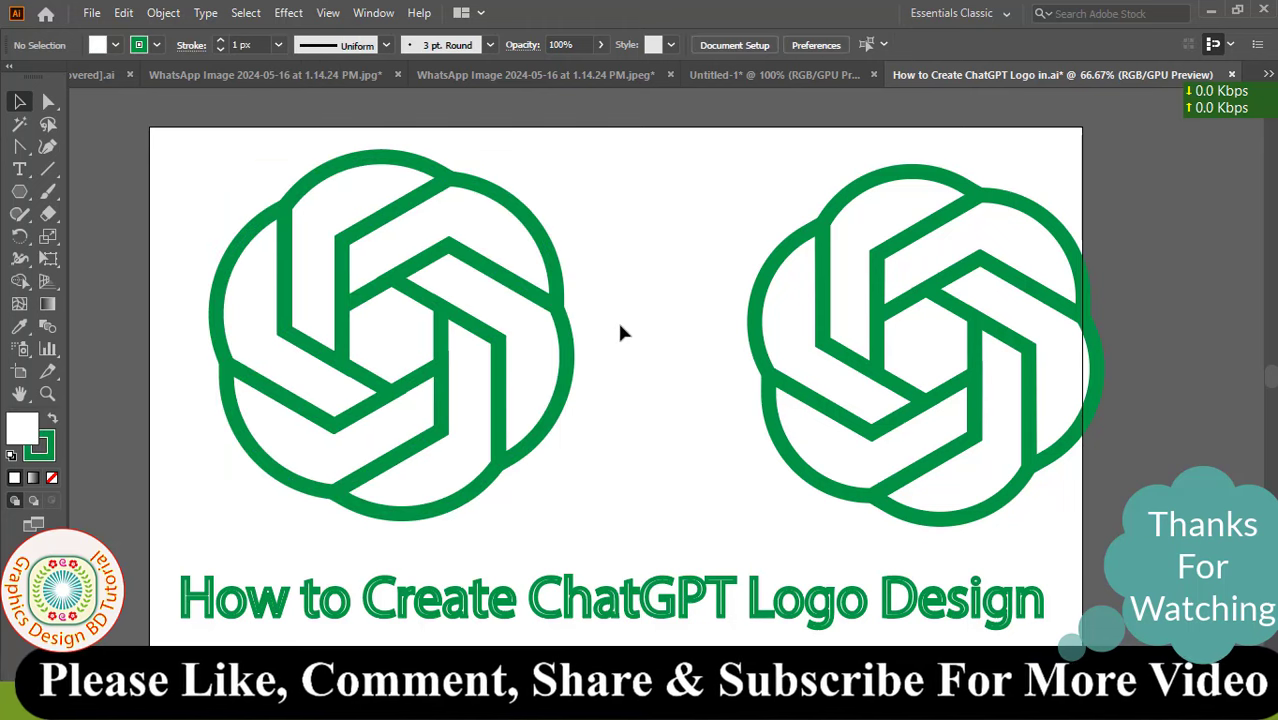
pyautogui.click(523, 290)
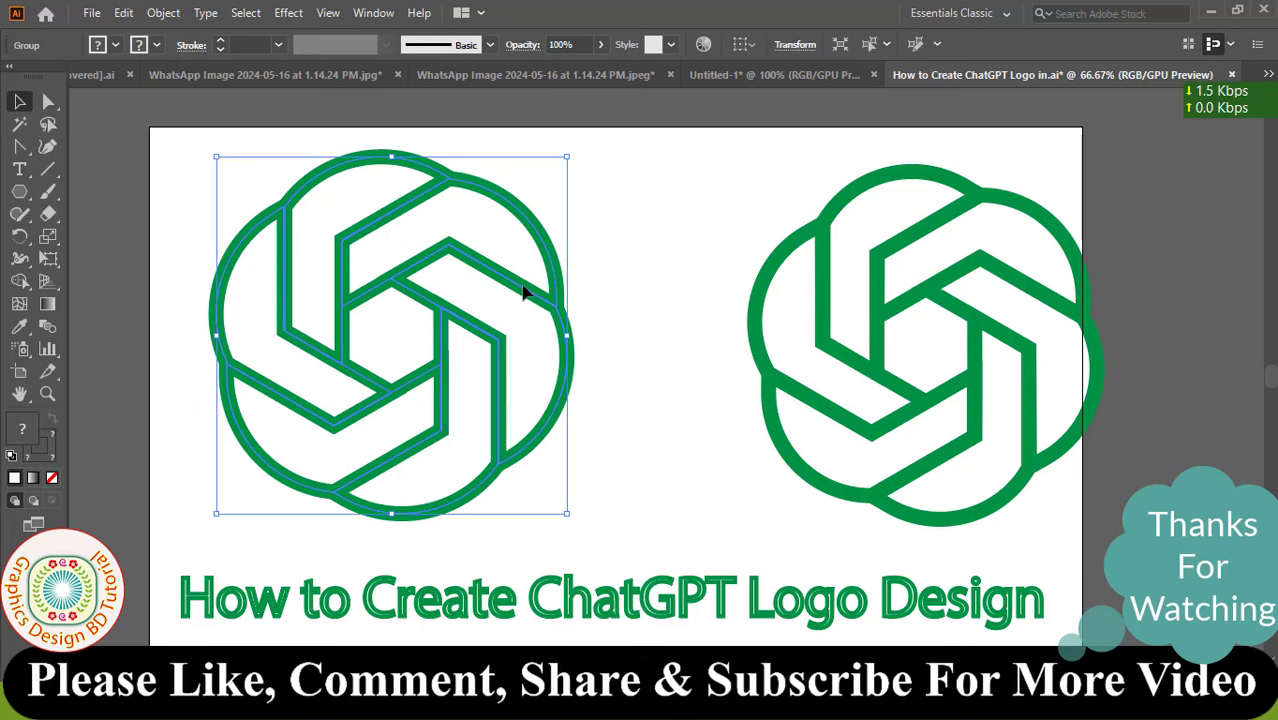